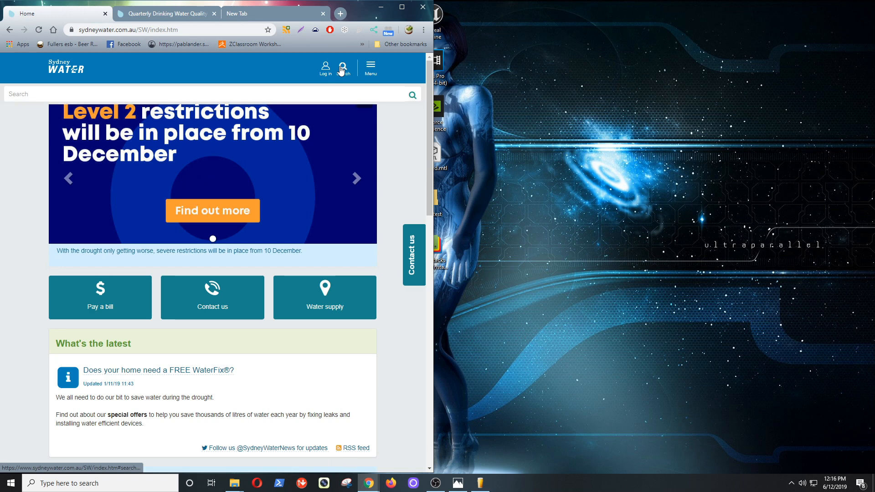
Search the Sydney Water site for 'analysis' and scroll through the 1,143 results.
{"action": "left_click", "coordinate": [300, 93]}
{"action": "type", "text": "a"}
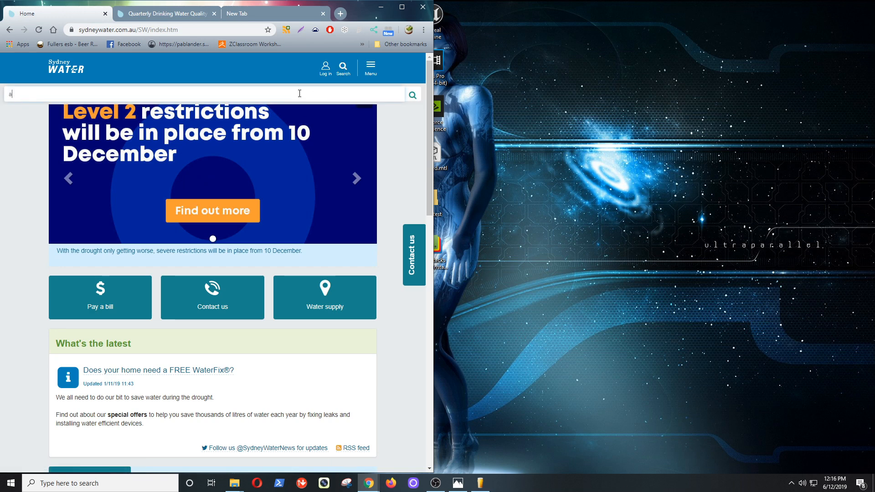
{"action": "key", "text": "BackSpace"}
{"action": "key", "text": "BackSpace"}
{"action": "key", "text": "Return"}
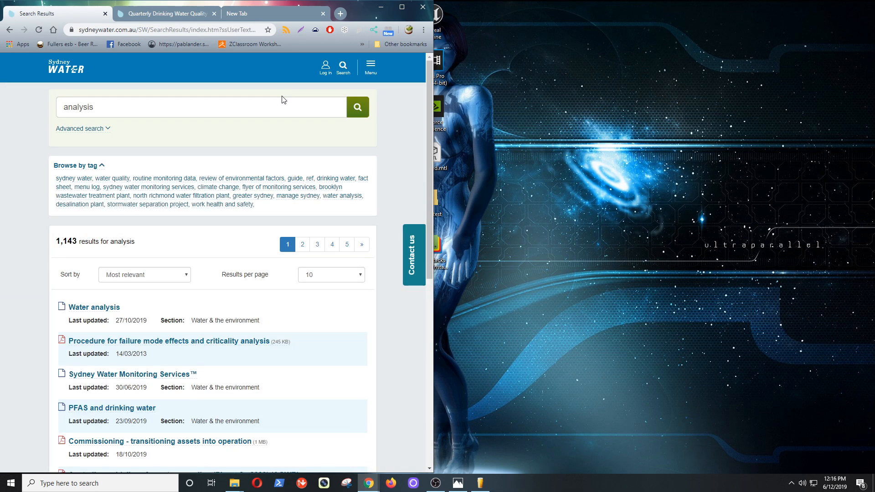
{"action": "scroll", "coordinate": [248, 236], "scroll_direction": "down", "scroll_amount": 2}
{"action": "scroll", "coordinate": [249, 238], "scroll_direction": "down", "scroll_amount": 1}
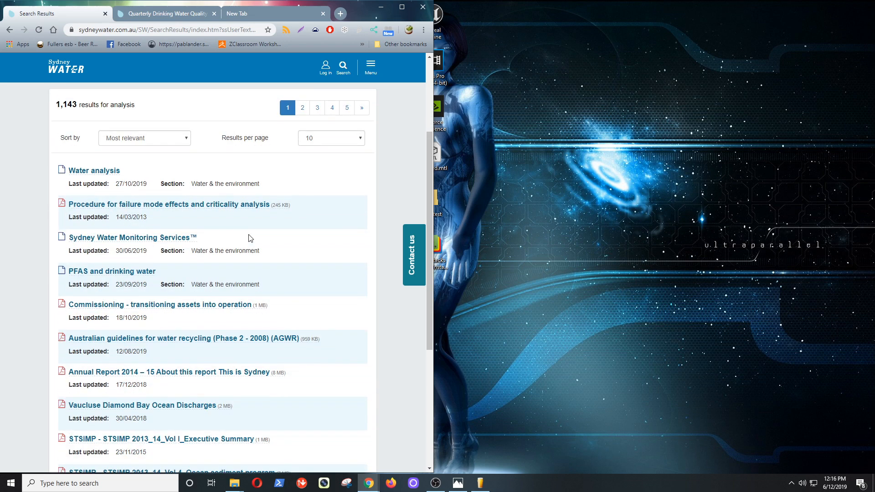
Look up the Home brewing water analysis for a Merrylands street address, then switch to BeerSmith 3.
{"action": "left_click", "coordinate": [103, 176]}
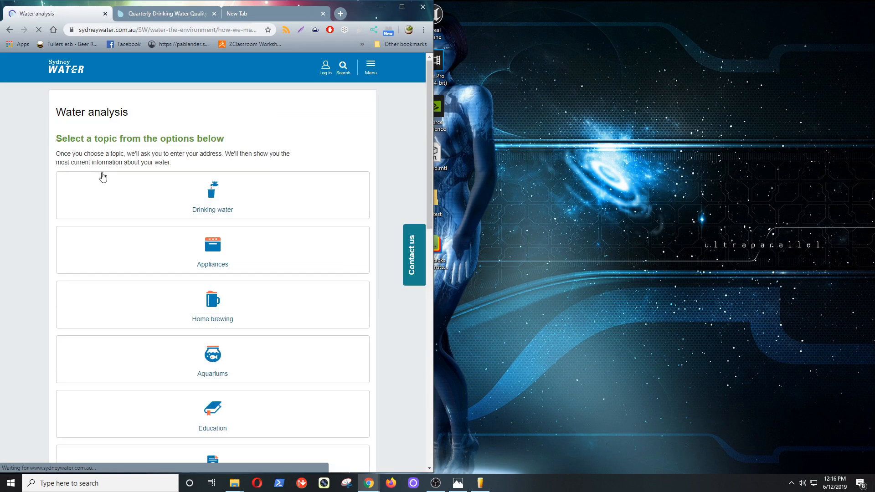
{"action": "scroll", "coordinate": [264, 210], "scroll_direction": "down", "scroll_amount": 3}
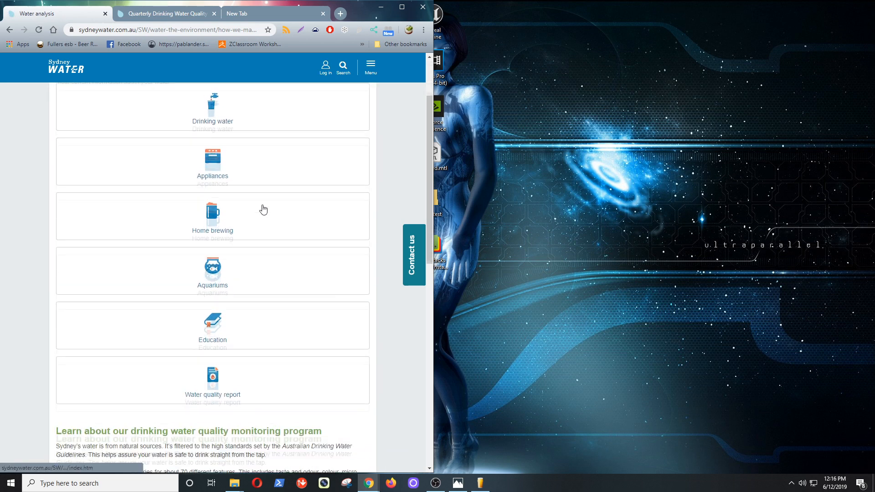
{"action": "left_click", "coordinate": [214, 169]}
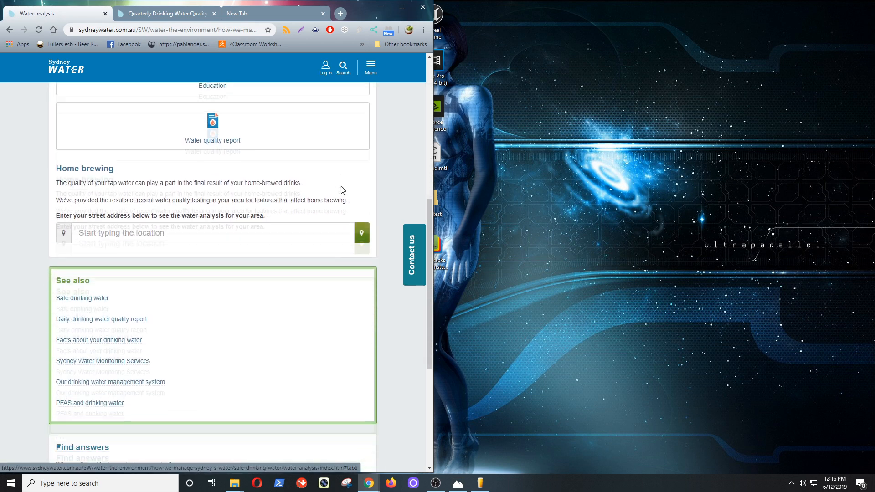
{"action": "left_click", "coordinate": [192, 163]}
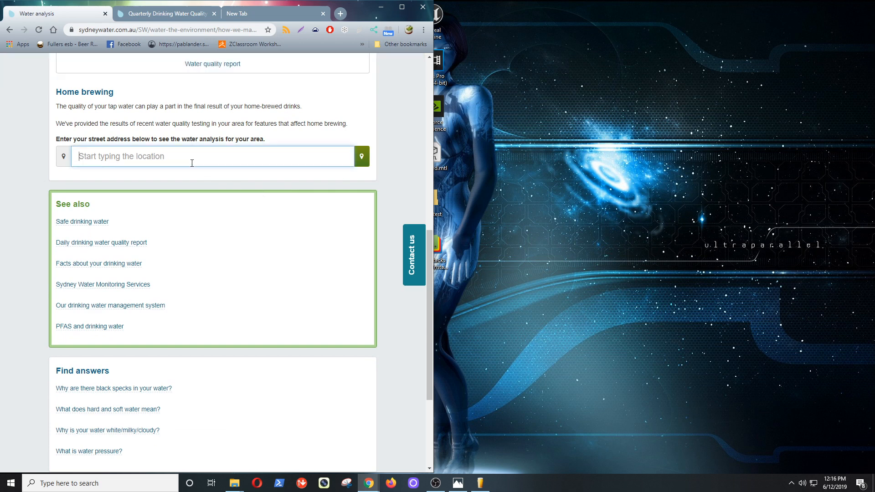
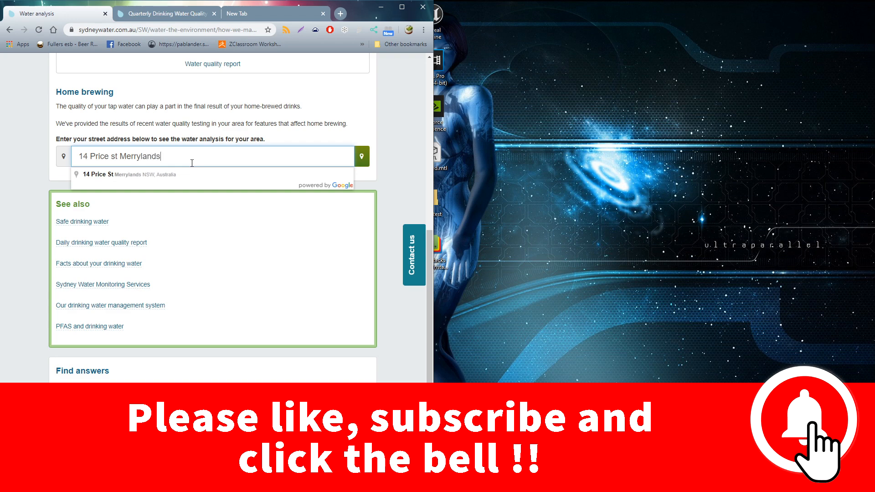
{"action": "left_click", "coordinate": [168, 174]}
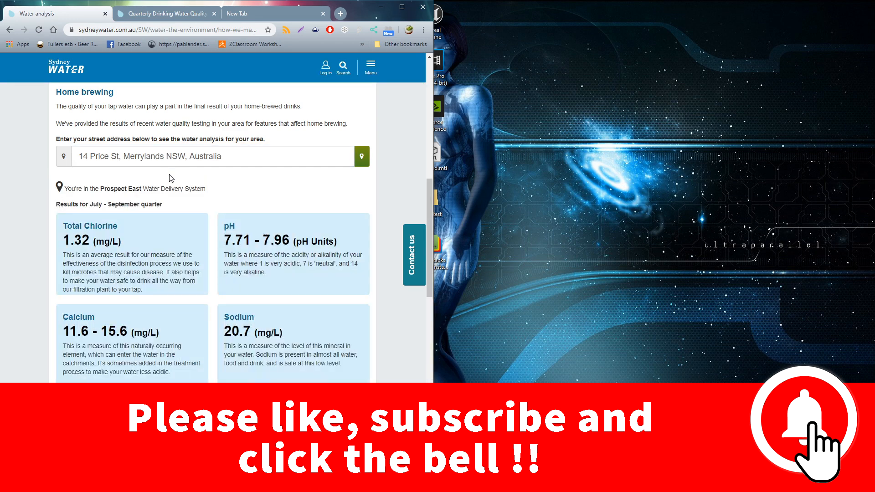
{"action": "scroll", "coordinate": [244, 210], "scroll_direction": "down", "scroll_amount": 3}
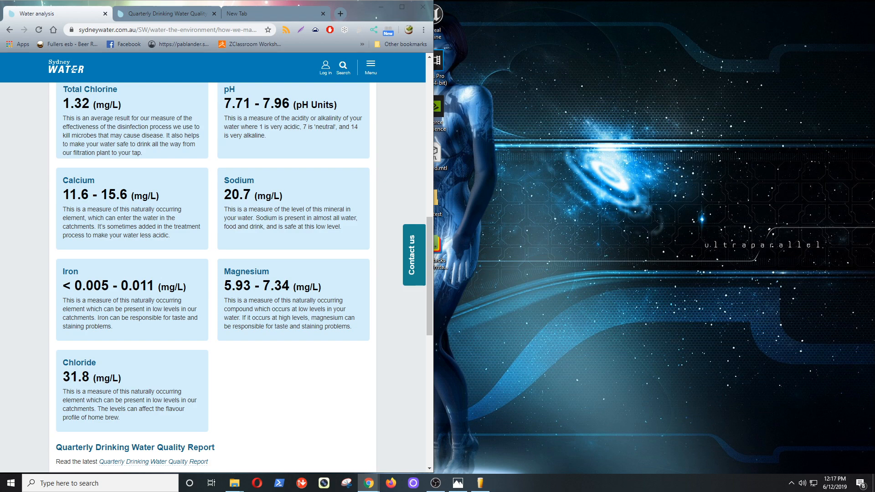
{"action": "left_click", "coordinate": [481, 484]}
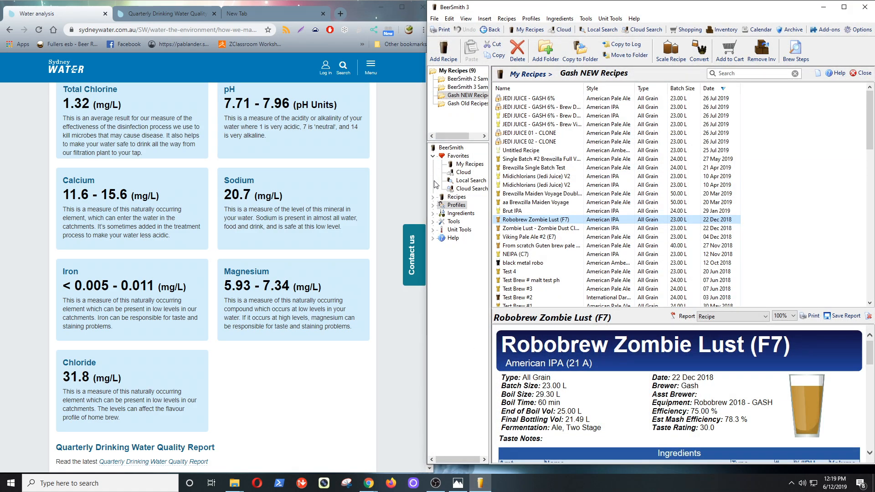
Expand Ingredients in the left tree and show the Water profiles list.
{"action": "left_click", "coordinate": [433, 214]}
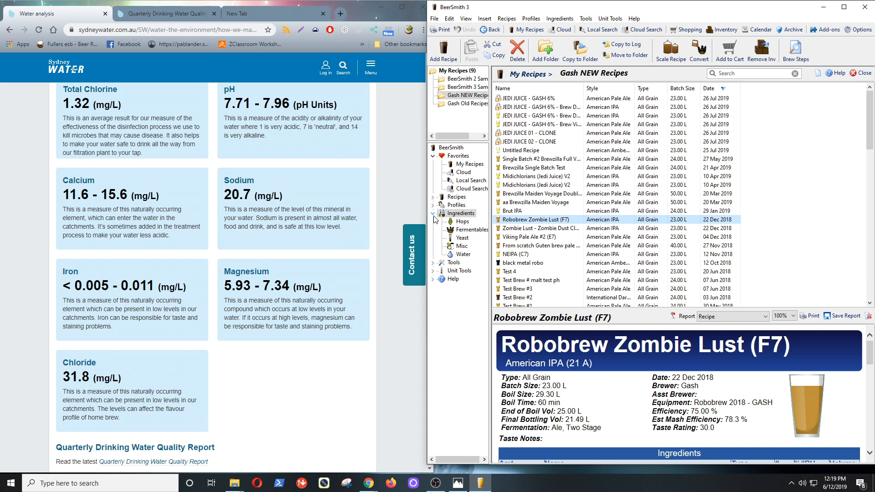
{"action": "left_click", "coordinate": [463, 255]}
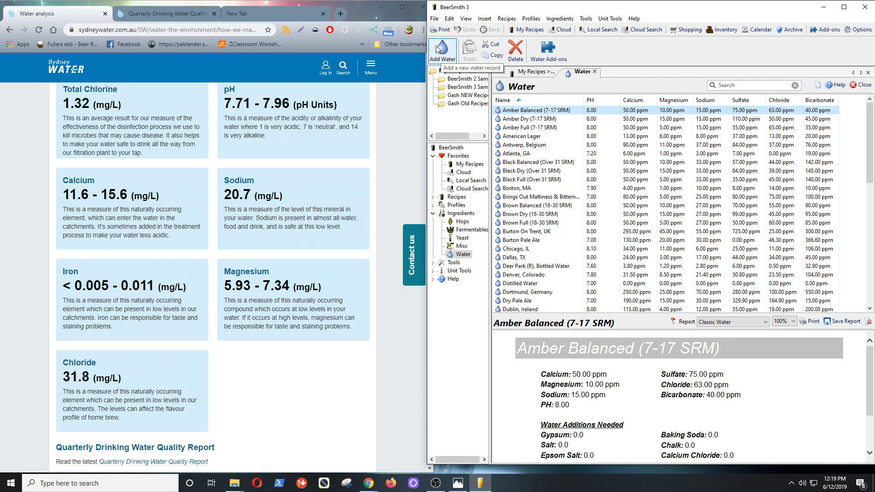
Add a new water profile with pH 7.80, calcium 13.60 and magnesium 6.50 ppm.
{"action": "left_click", "coordinate": [439, 52]}
{"action": "left_click_drag", "start_coordinate": [423, 114], "coordinate": [586, 50]}
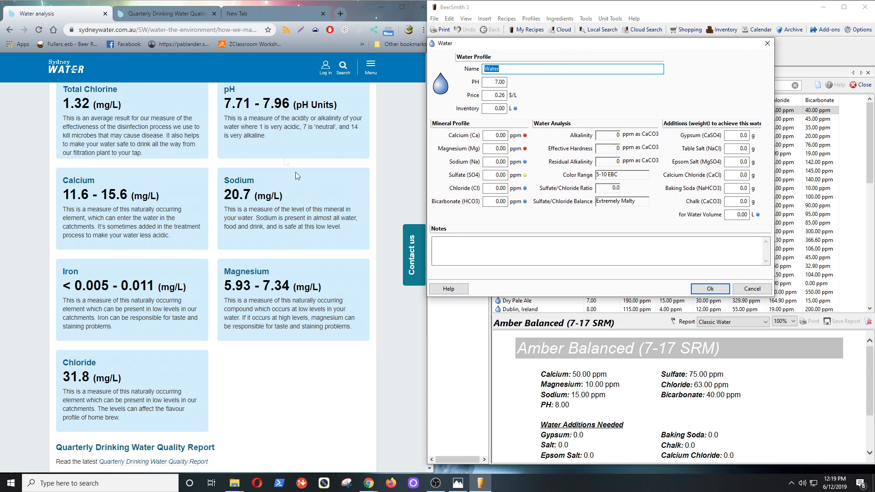
{"action": "left_click_drag", "start_coordinate": [498, 82], "coordinate": [517, 88]}
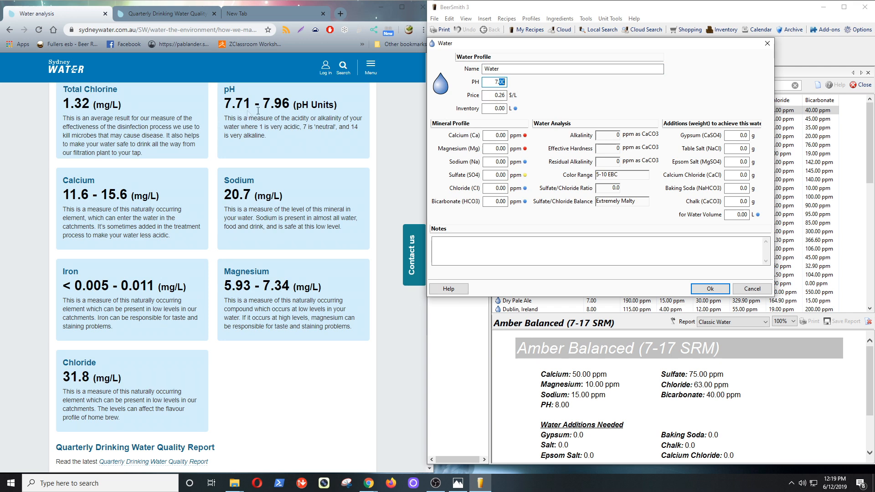
{"action": "type", "text": "8"}
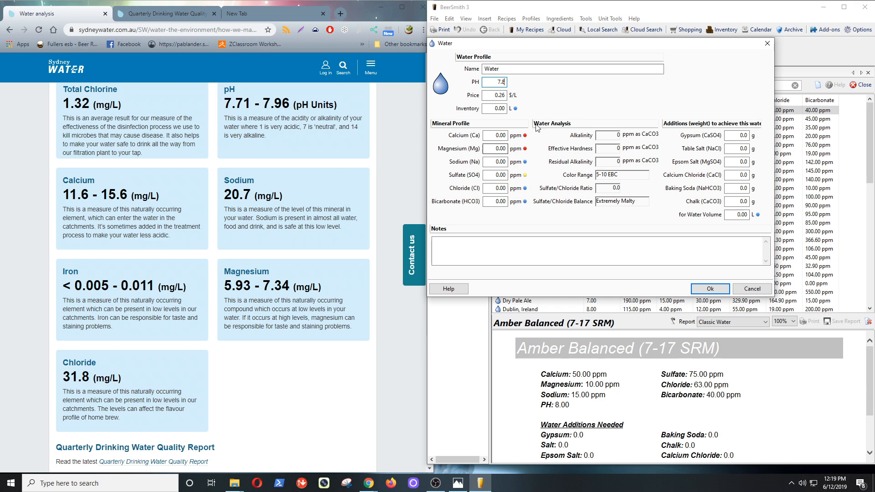
{"action": "left_click", "coordinate": [503, 134]}
{"action": "type", "text": "13.6"}
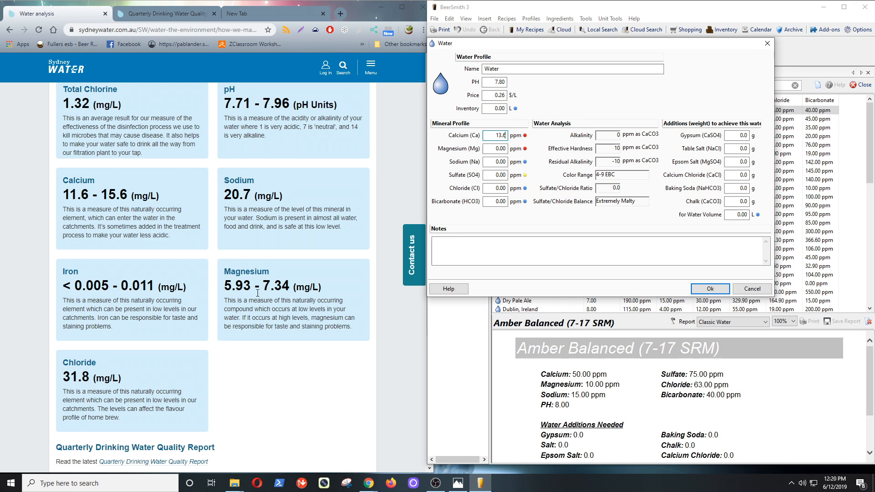
{"action": "left_click", "coordinate": [496, 148]}
{"action": "type", "text": "6.5"}
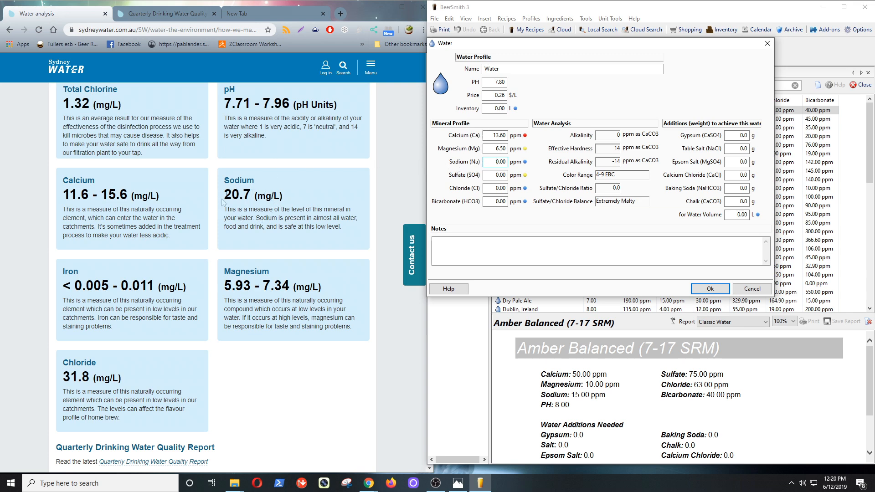
Enter sodium 20.70 and chloride 31.80 ppm in the new profile.
{"action": "double_click", "coordinate": [501, 162]}
{"action": "type", "text": "20.7"}
{"action": "left_click", "coordinate": [496, 175]}
{"action": "key", "text": "Tab"}
{"action": "left_click_drag", "start_coordinate": [496, 187], "coordinate": [509, 190]}
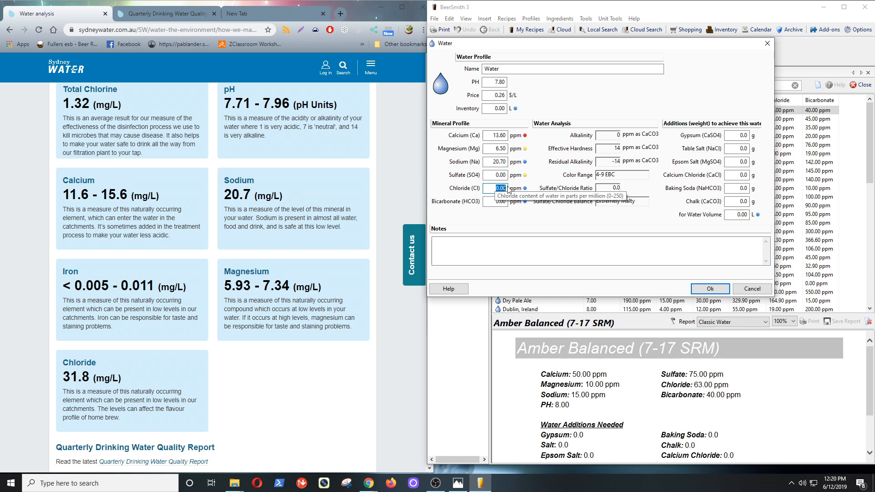
{"action": "type", "text": "31.8"}
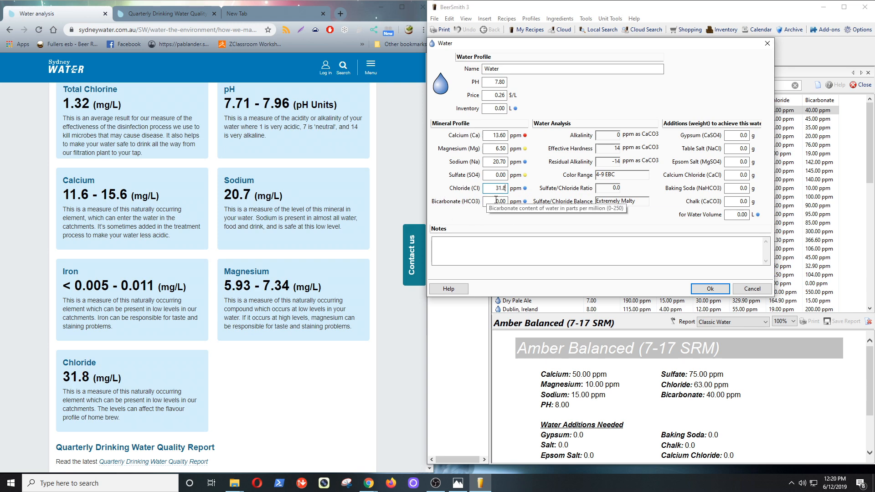
Name the water profile 'Merrylands NSW'.
{"action": "double_click", "coordinate": [492, 69]}
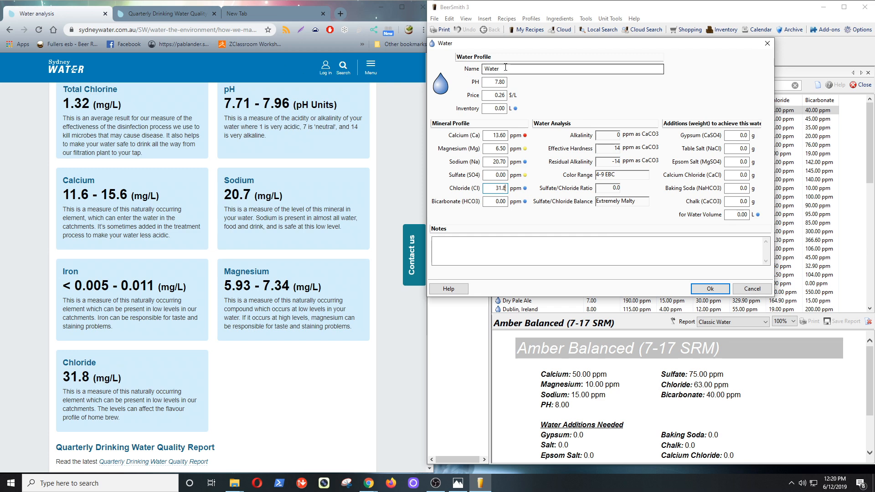
{"action": "type", "text": "M"}
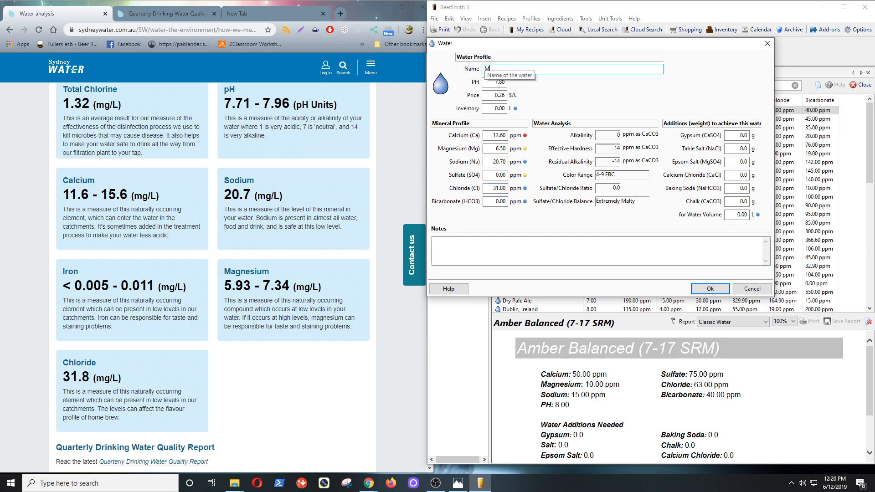
{"action": "type", "text": "errylans NSW"}
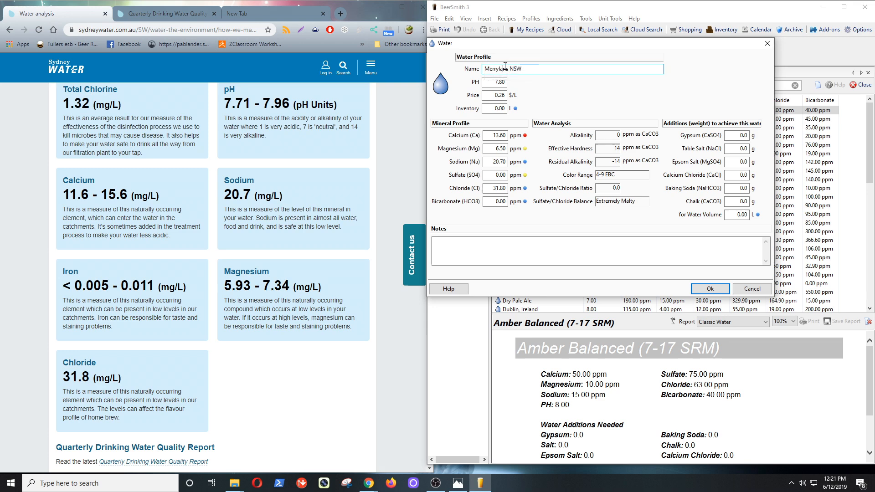
{"action": "left_click", "coordinate": [506, 75]}
{"action": "type", "text": "d"}
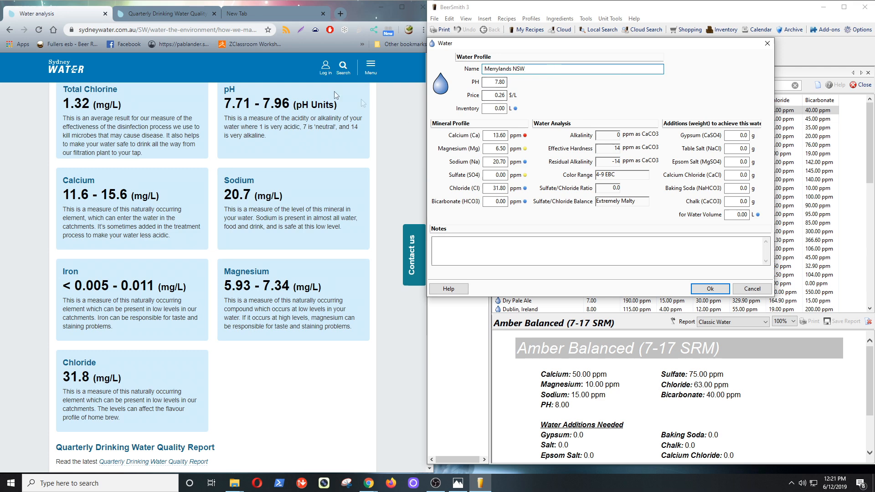
{"action": "scroll", "coordinate": [221, 170], "scroll_direction": "down", "scroll_amount": 4}
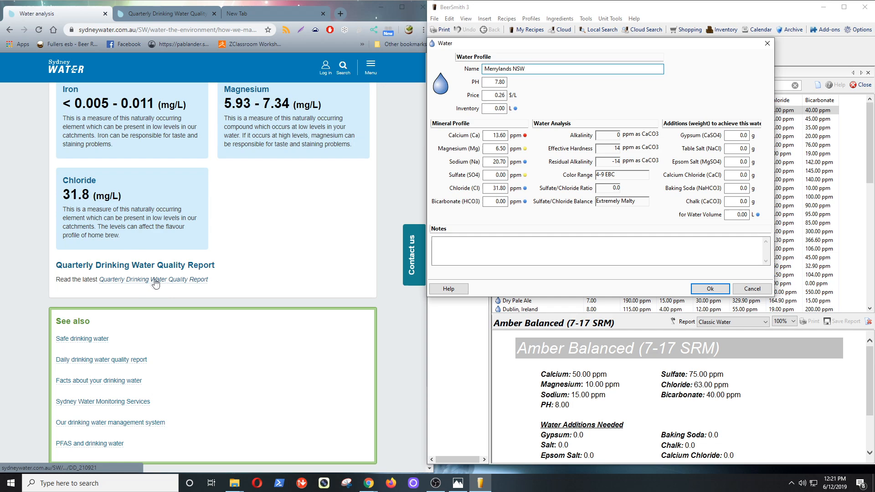
Scroll the Quarterly Drinking Water Quality Report to Table 2, showing average pH 7.9.
{"action": "left_click", "coordinate": [141, 279]}
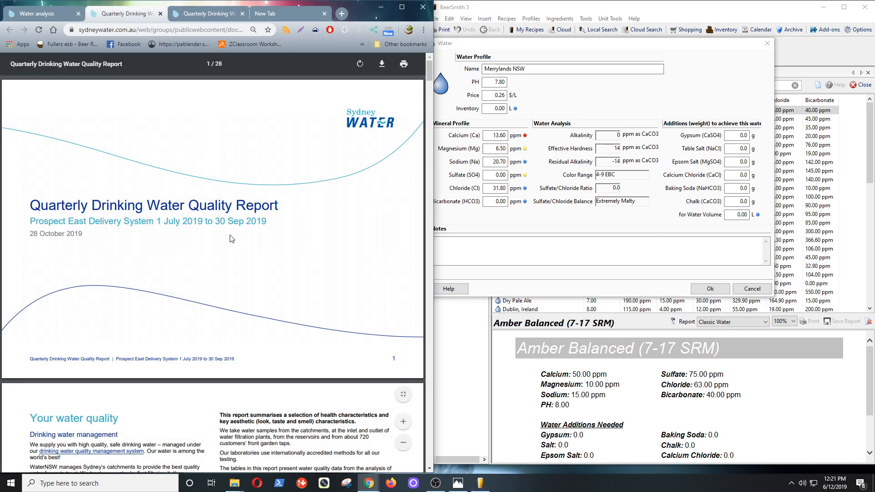
{"action": "scroll", "coordinate": [233, 236], "scroll_direction": "down", "scroll_amount": 20}
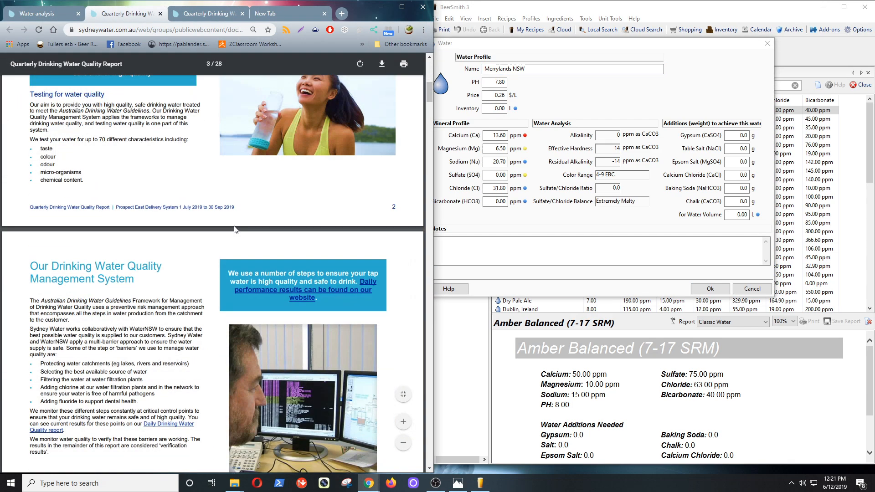
{"action": "scroll", "coordinate": [234, 188], "scroll_direction": "up", "scroll_amount": 2}
{"action": "scroll", "coordinate": [253, 255], "scroll_direction": "down", "scroll_amount": 5}
{"action": "scroll", "coordinate": [253, 255], "scroll_direction": "down", "scroll_amount": 5}
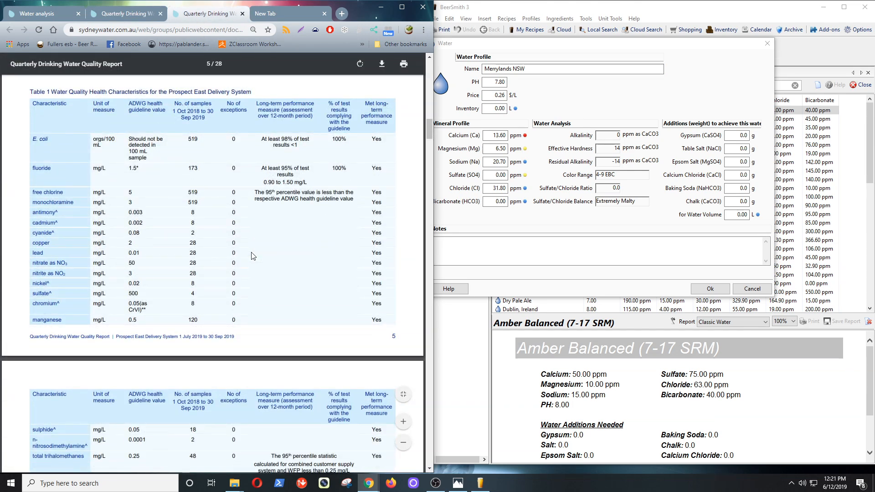
{"action": "scroll", "coordinate": [253, 255], "scroll_direction": "down", "scroll_amount": 4}
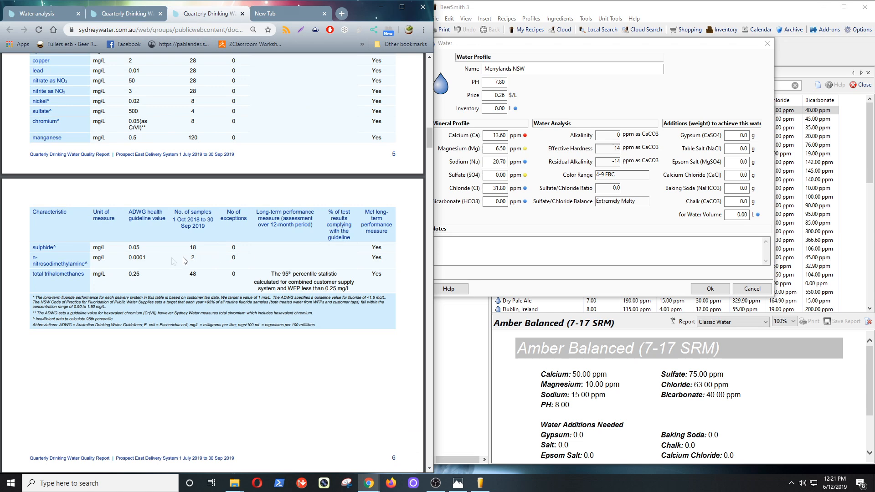
{"action": "scroll", "coordinate": [281, 260], "scroll_direction": "down", "scroll_amount": 5}
{"action": "scroll", "coordinate": [281, 260], "scroll_direction": "down", "scroll_amount": 4}
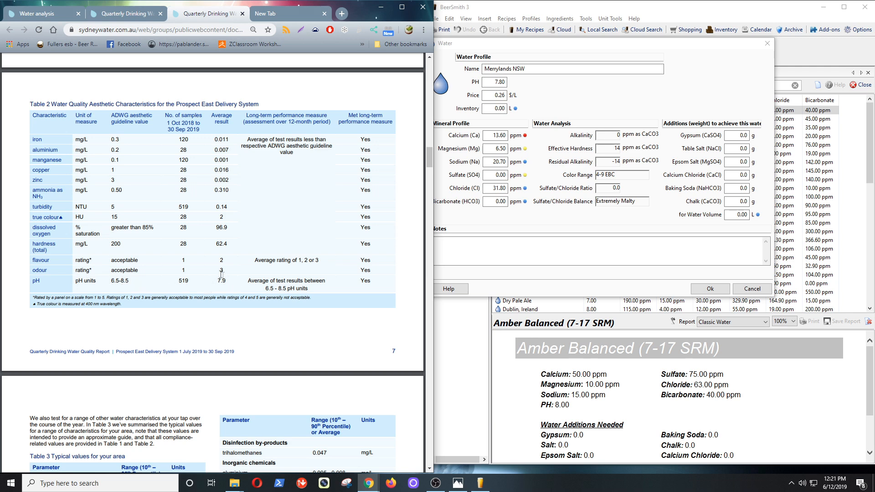
Change the Merrylands NSW profile pH from 7.80 to 7.90.
{"action": "left_click", "coordinate": [500, 82]}
{"action": "left_click_drag", "start_coordinate": [501, 82], "coordinate": [505, 82]}
{"action": "key", "text": "BackSpace"}
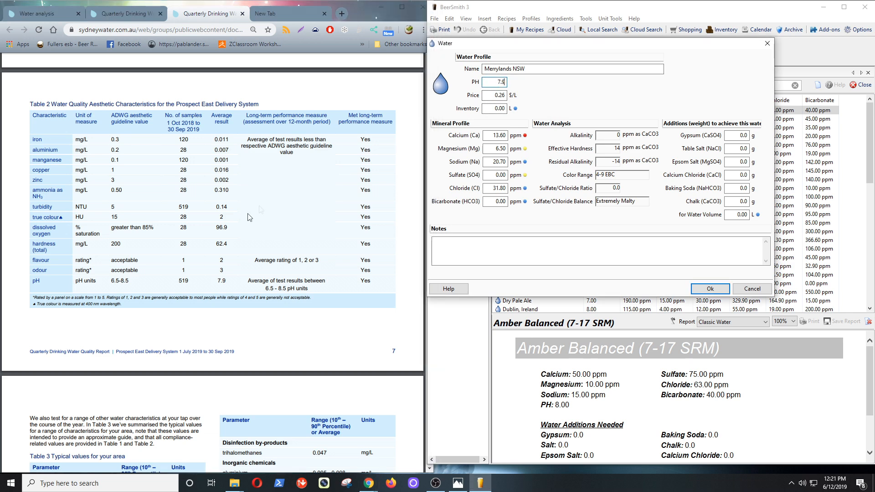
{"action": "left_click", "coordinate": [290, 238]}
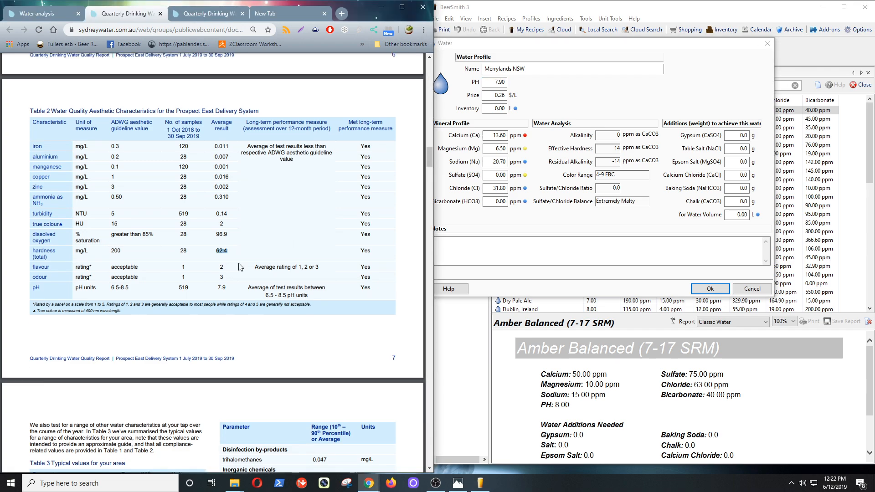
Highlight the alkalinity range row in the report's Table 3 on page 8.
{"action": "scroll", "coordinate": [273, 235], "scroll_direction": "down", "scroll_amount": 5}
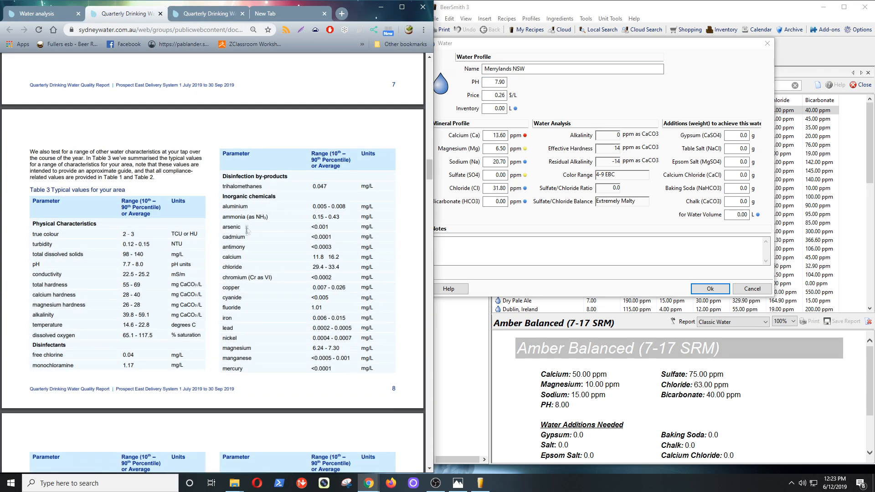
{"action": "scroll", "coordinate": [323, 214], "scroll_direction": "down", "scroll_amount": 1}
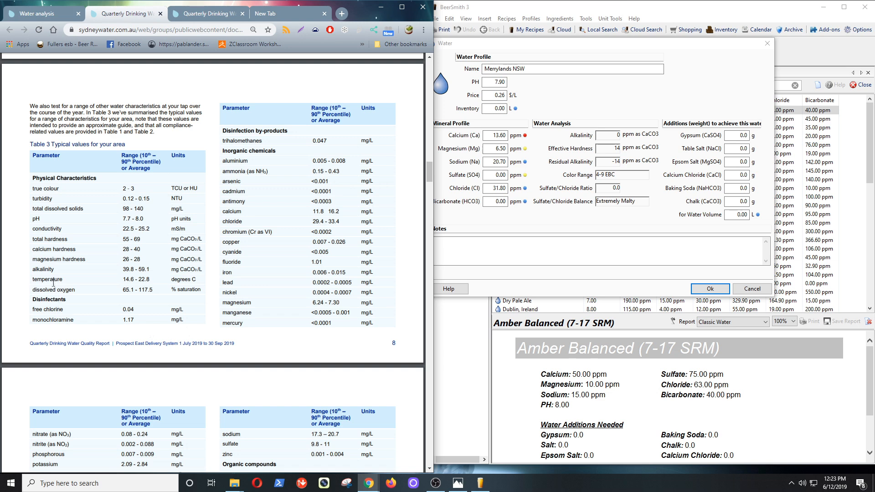
{"action": "left_click_drag", "start_coordinate": [32, 270], "coordinate": [204, 270]}
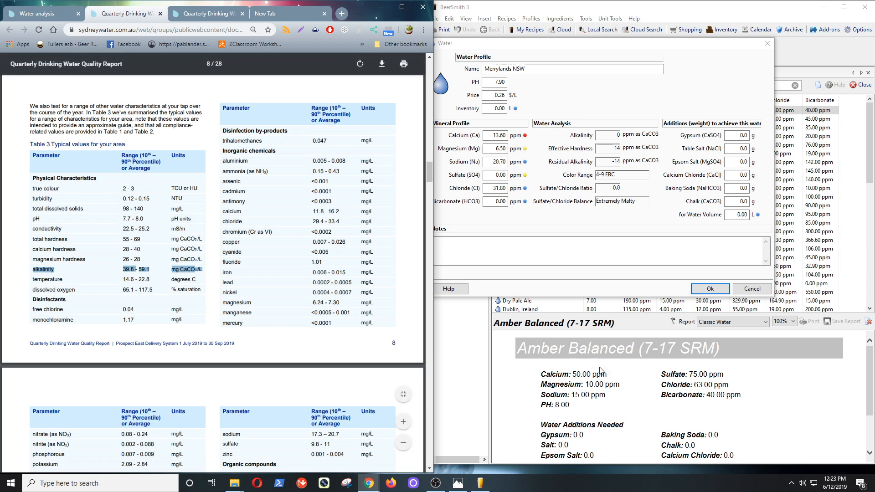
Open alkalinity.png showing HCO3 = 1.22 x CaCO3 and place it beside the report.
{"action": "left_click", "coordinate": [458, 484]}
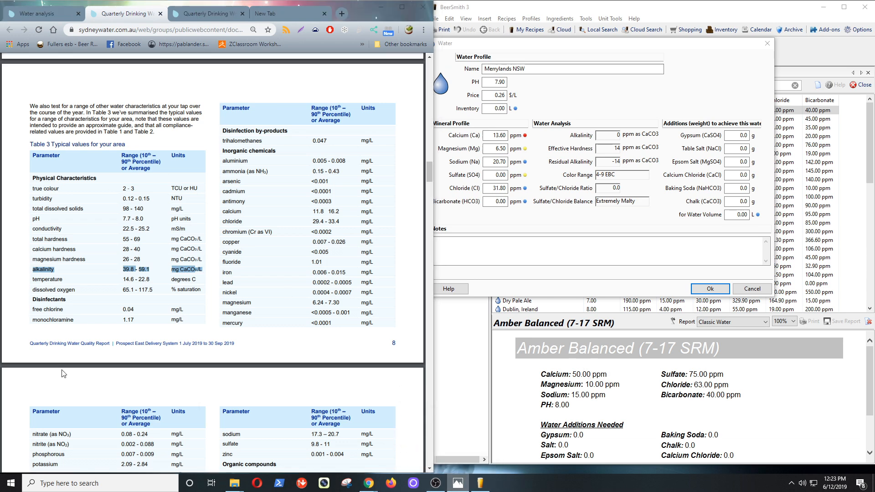
{"action": "left_click", "coordinate": [472, 209]}
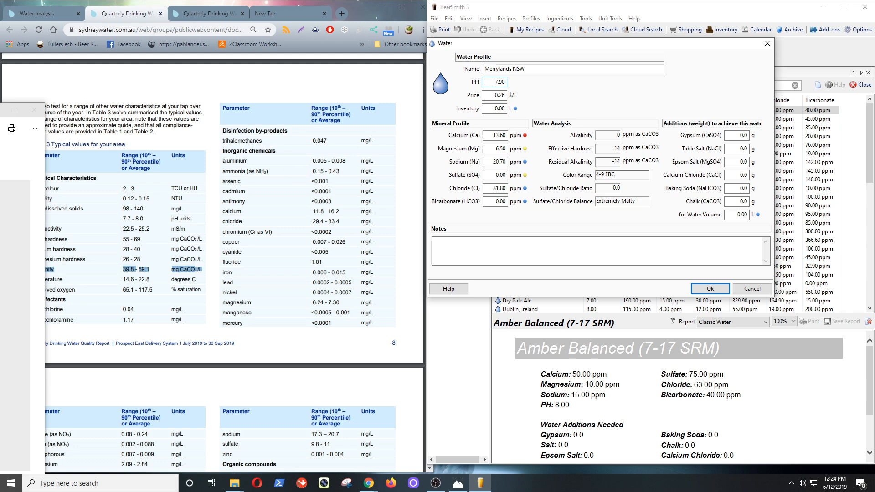
{"action": "left_click_drag", "start_coordinate": [2, 111], "coordinate": [743, 68]}
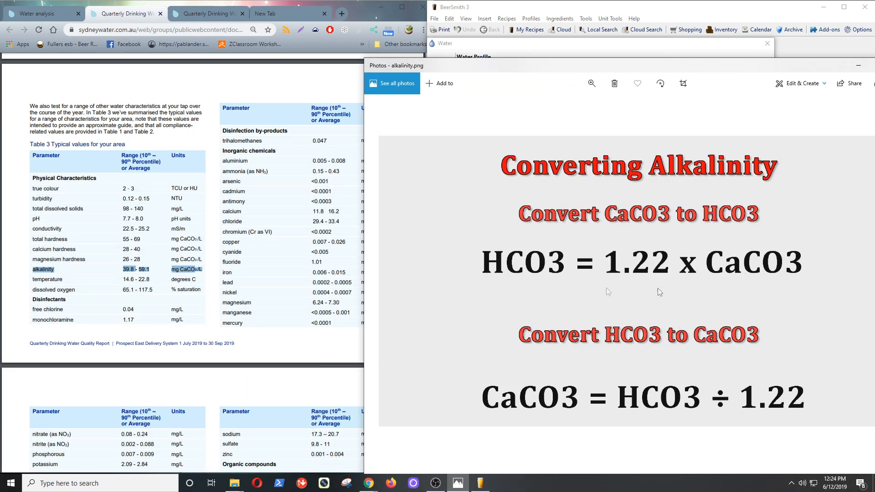
Compute 49 × 1.22 = 59.78 with Google's calculator, then select the profile's bicarbonate field.
{"action": "left_click", "coordinate": [265, 13]}
{"action": "left_click", "coordinate": [106, 30]}
{"action": "type", "text": "49"}
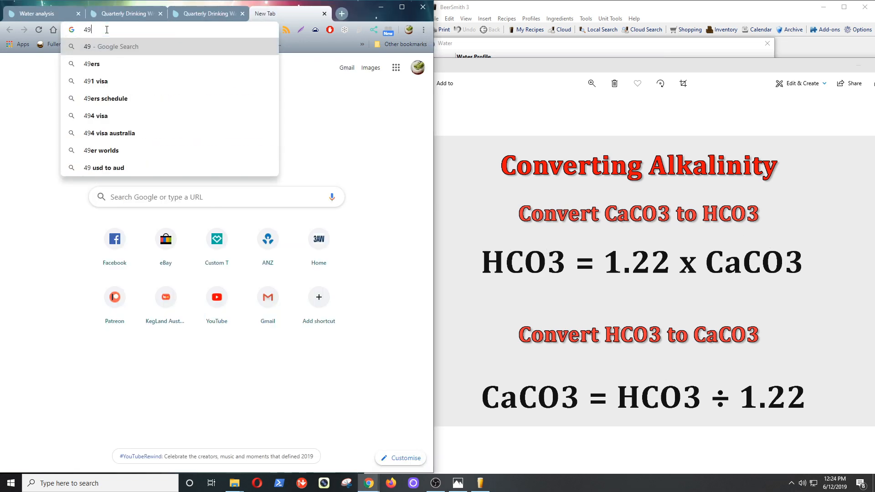
{"action": "type", "text": "*1.22"}
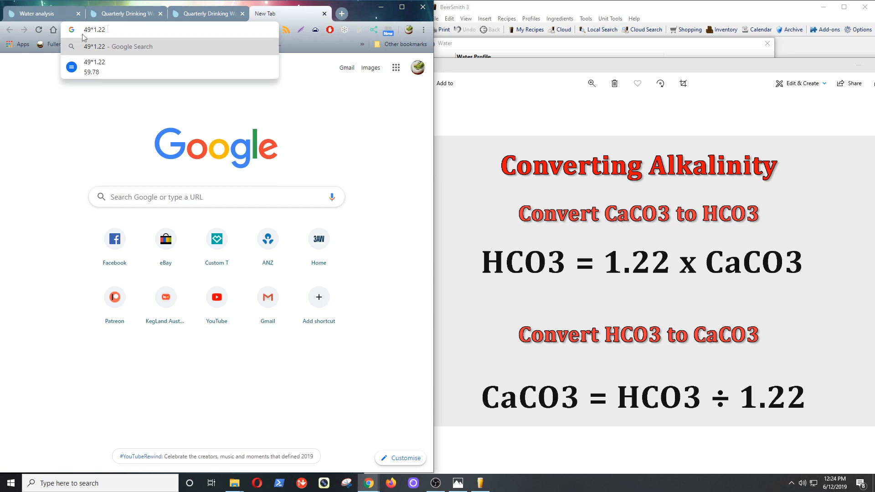
{"action": "key", "text": "Down"}
{"action": "left_click", "coordinate": [93, 73]}
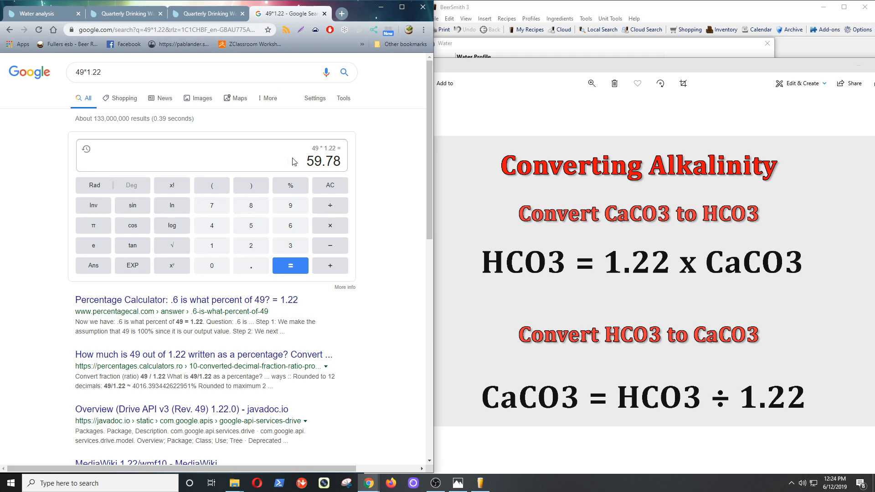
{"action": "left_click", "coordinate": [671, 9]}
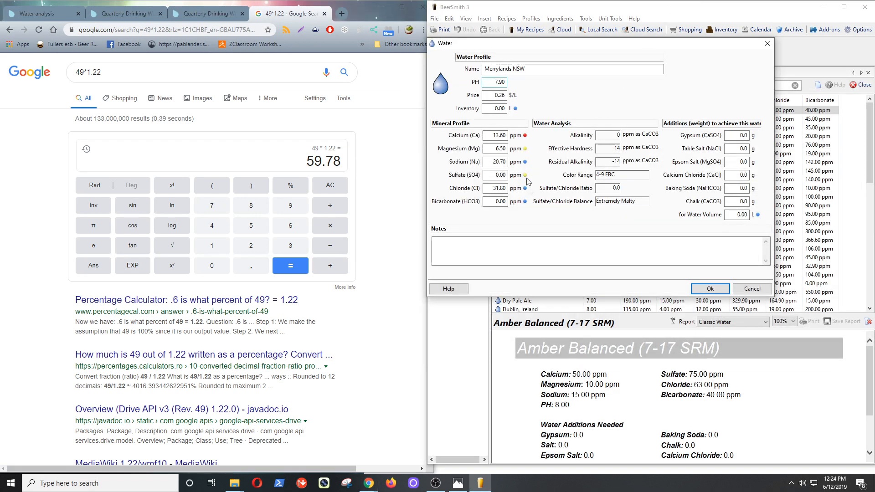
{"action": "left_click", "coordinate": [499, 203]}
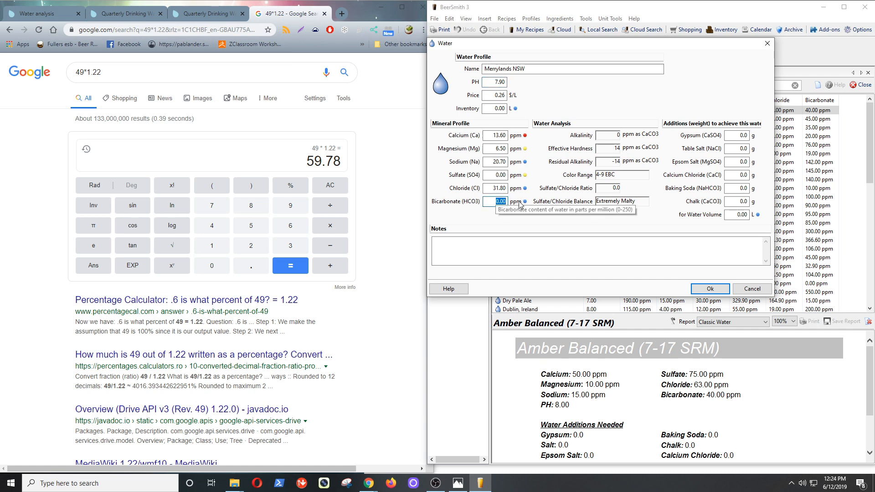
Enter bicarbonate 59.78 ppm and, after checking the report's 9.8–11 mg/L range, sulfate 10.40 ppm.
{"action": "type", "text": "59.78"}
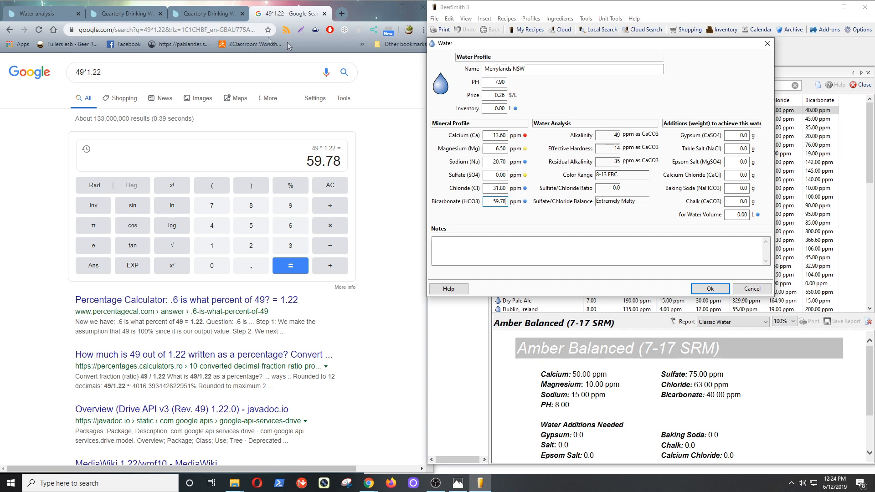
{"action": "left_click", "coordinate": [122, 13]}
{"action": "scroll", "coordinate": [223, 293], "scroll_direction": "down", "scroll_amount": 5}
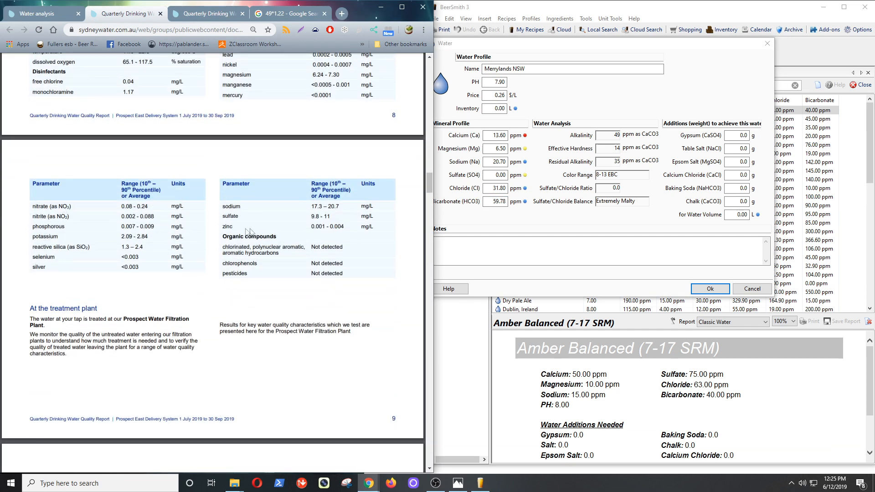
{"action": "left_click_drag", "start_coordinate": [276, 216], "coordinate": [371, 217]}
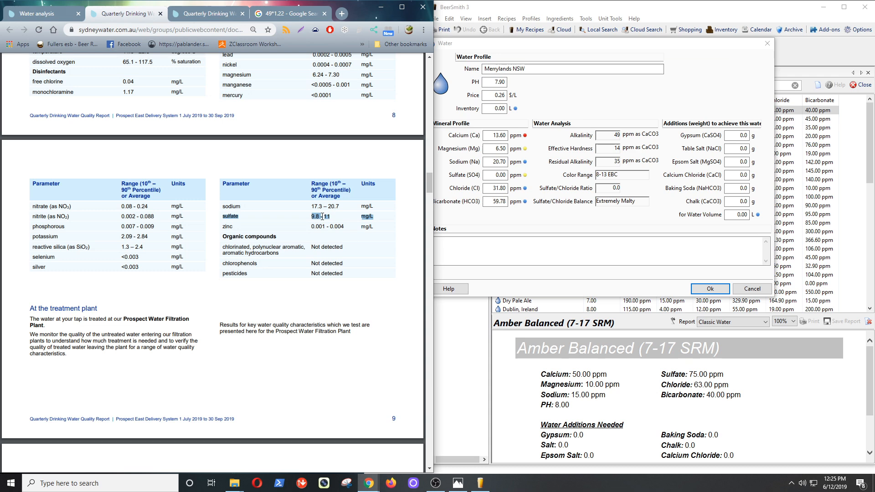
{"action": "left_click", "coordinate": [500, 175]}
{"action": "type", "text": "10"}
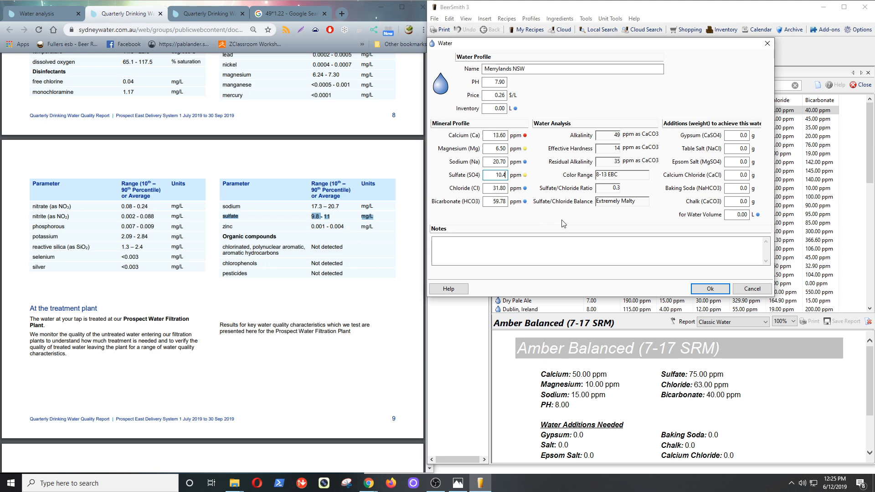
{"action": "type", "text": ".4"}
{"action": "key", "text": "Tab"}
{"action": "key", "text": "Tab"}
{"action": "key", "text": "Tab"}
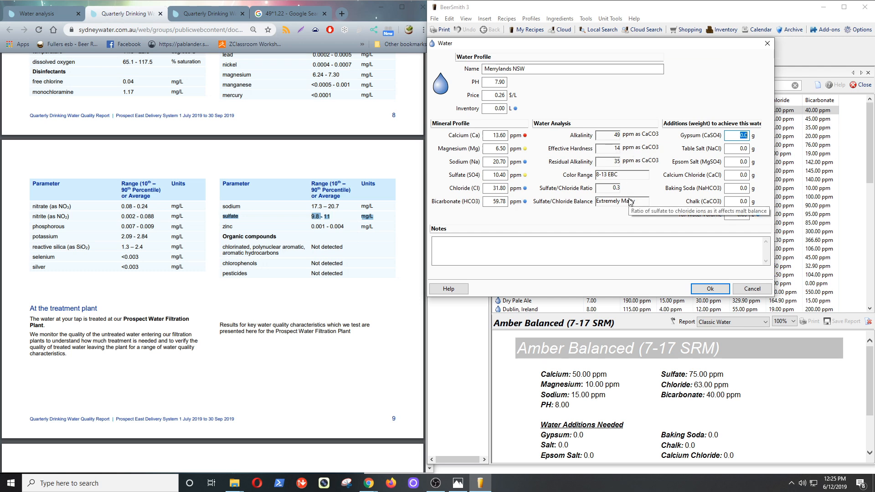
Confirm Merrylands NSW (pH 7.90, sulfate 10.40, bicarbonate 59.78) in the water list, then open Gash NEW Recipes.
{"action": "left_click", "coordinate": [717, 291]}
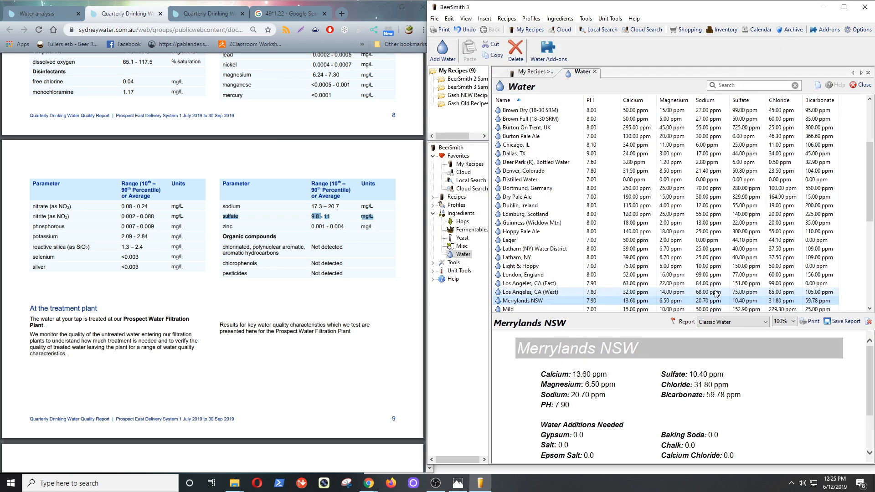
{"action": "left_click", "coordinate": [534, 304]}
{"action": "scroll", "coordinate": [587, 304], "scroll_direction": "down", "scroll_amount": 2}
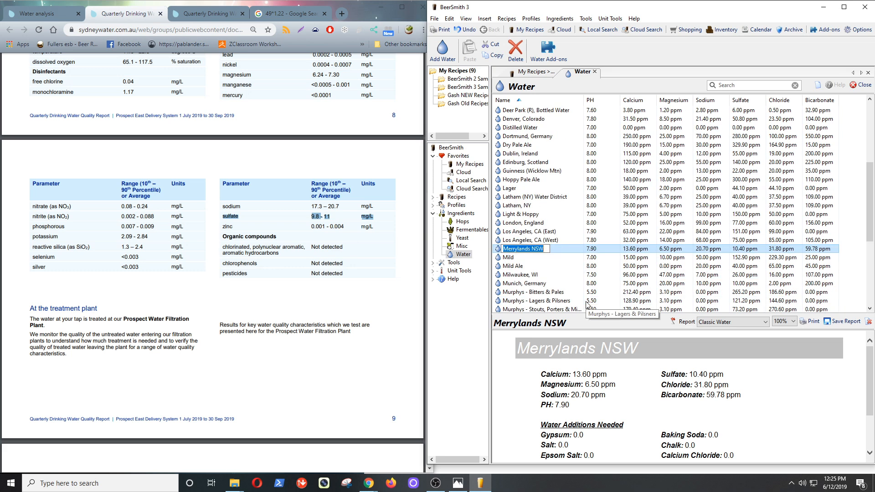
{"action": "scroll", "coordinate": [587, 305], "scroll_direction": "down", "scroll_amount": 1}
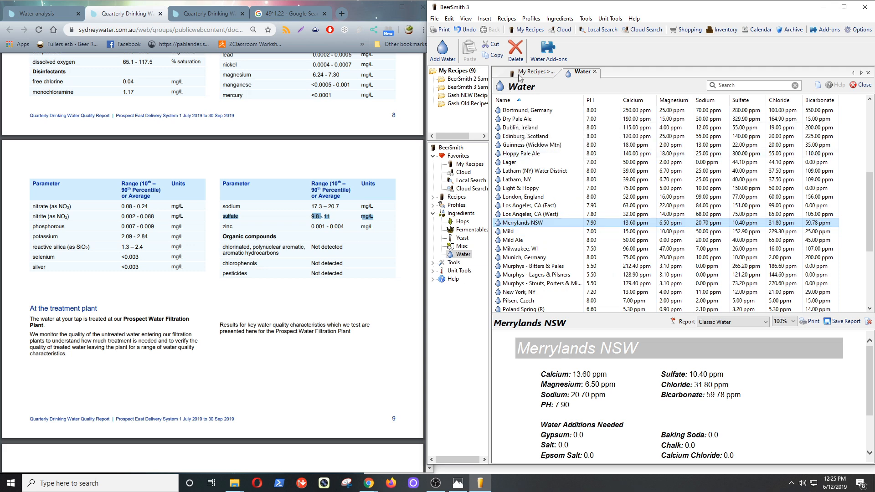
{"action": "left_click", "coordinate": [532, 71]}
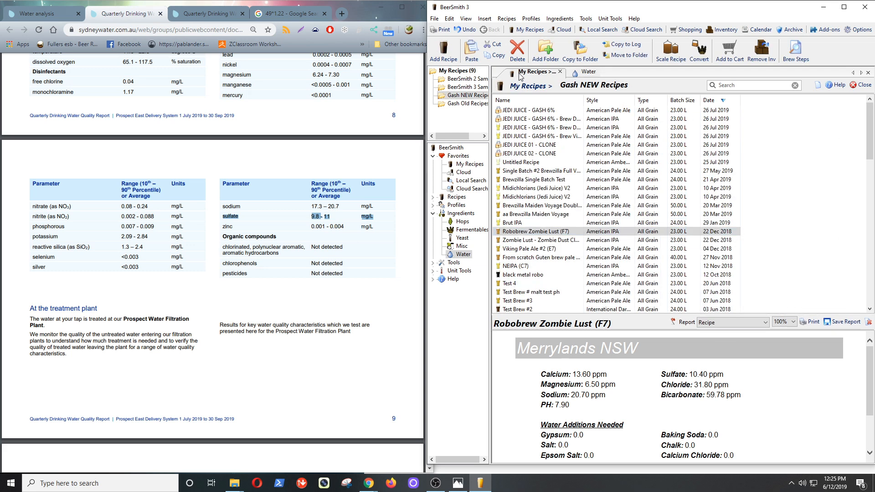
Lock the Robobrew Zombie Lust (F7) recipe and paste a duplicate of it.
{"action": "double_click", "coordinate": [538, 233]}
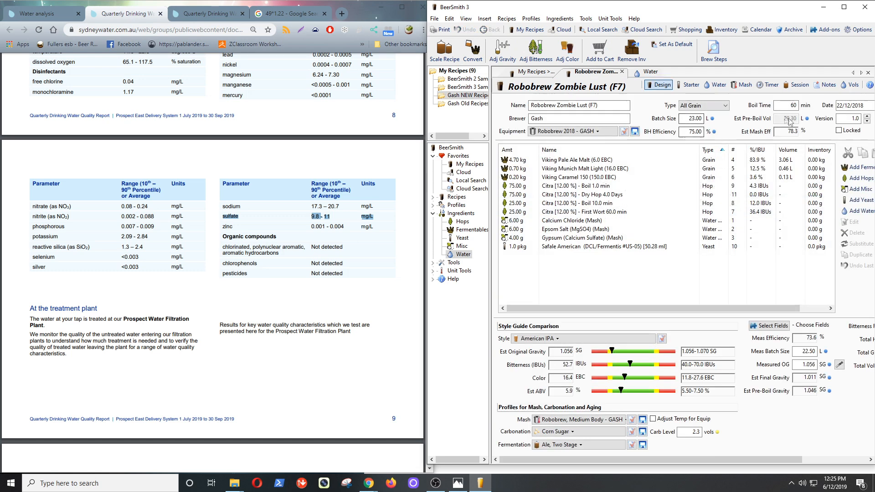
{"action": "left_click", "coordinate": [839, 131]}
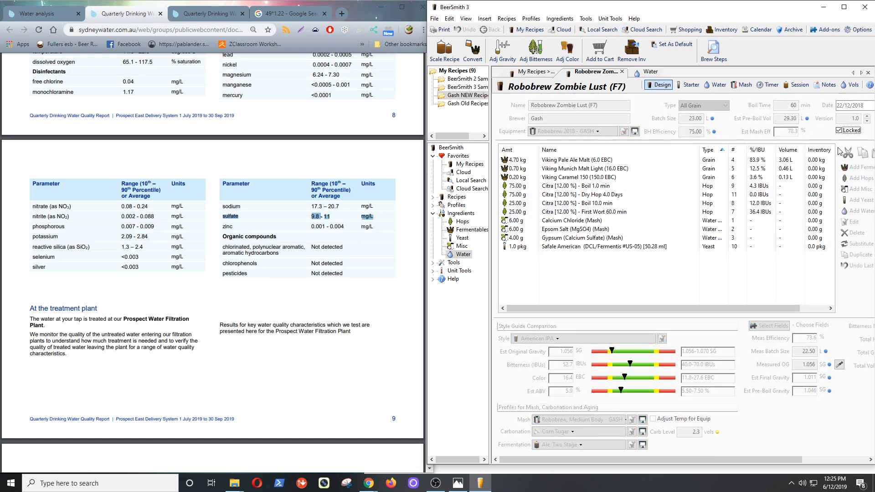
{"action": "left_click", "coordinate": [622, 72]}
{"action": "right_click", "coordinate": [537, 232]}
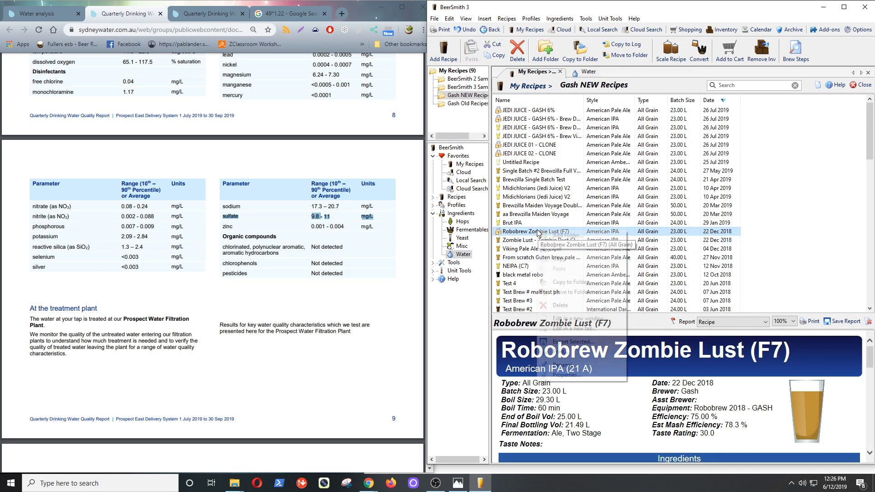
{"action": "left_click", "coordinate": [557, 258]}
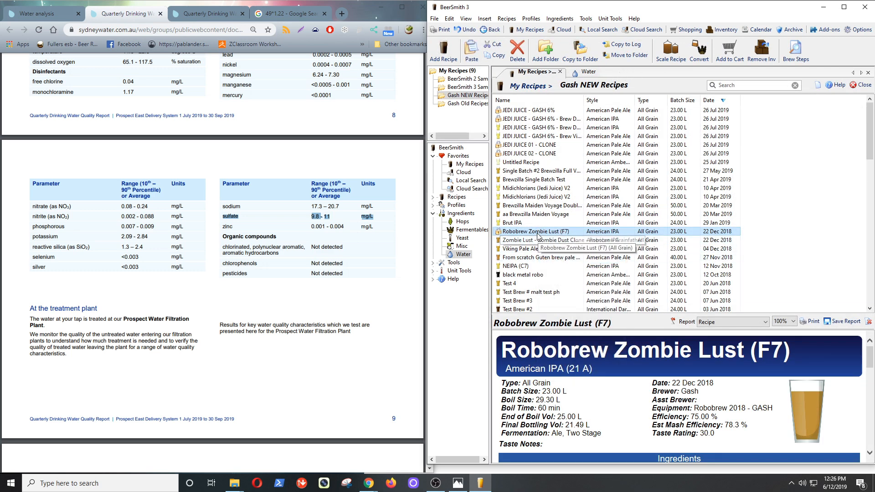
{"action": "right_click", "coordinate": [538, 236]}
{"action": "left_click", "coordinate": [557, 271]}
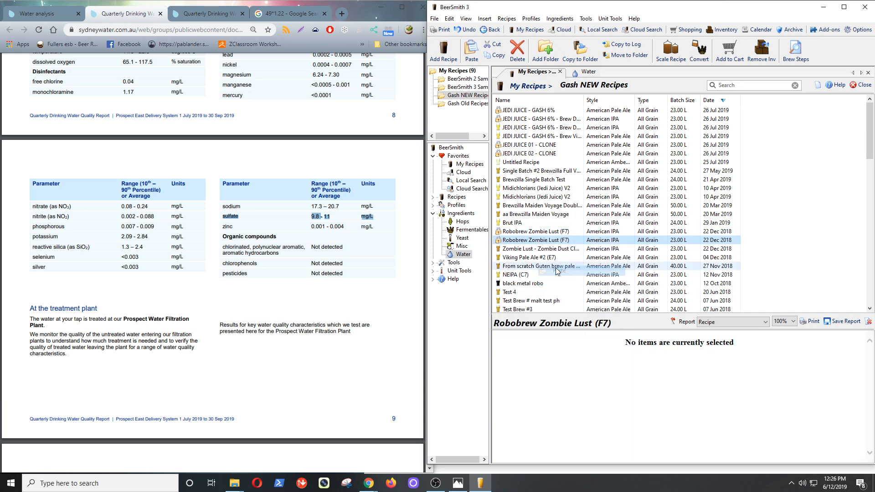
Unlock the copy, rename it Robobrew Zombie Lust WATER TEST, and view its water settings.
{"action": "double_click", "coordinate": [549, 235]}
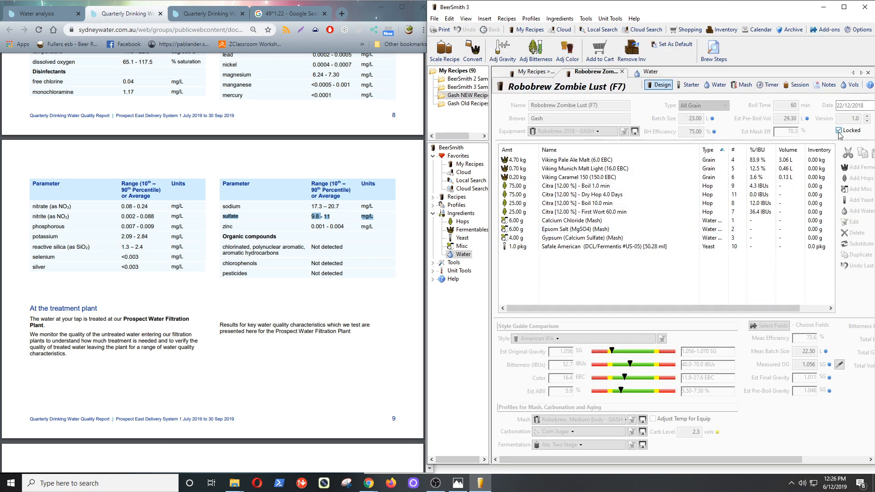
{"action": "left_click", "coordinate": [839, 131]}
{"action": "left_click_drag", "start_coordinate": [597, 106], "coordinate": [590, 107]}
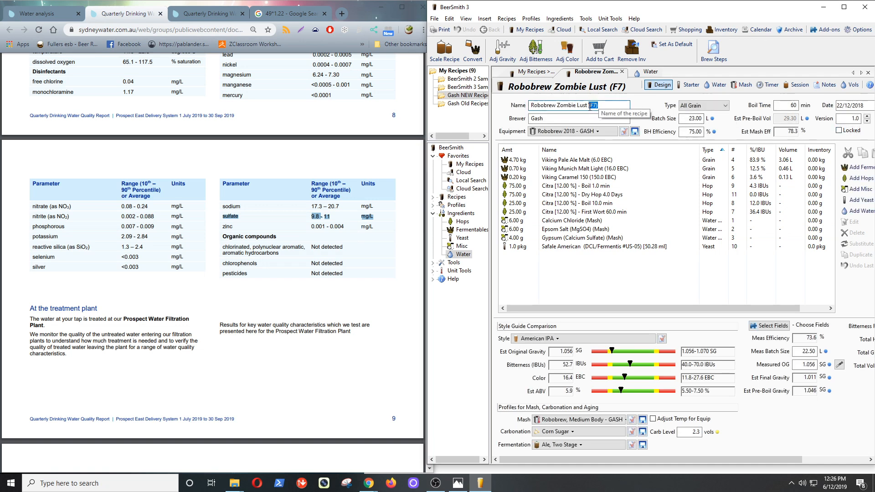
{"action": "type", "text": "WATWE"}
{"action": "left_click", "coordinate": [588, 118]}
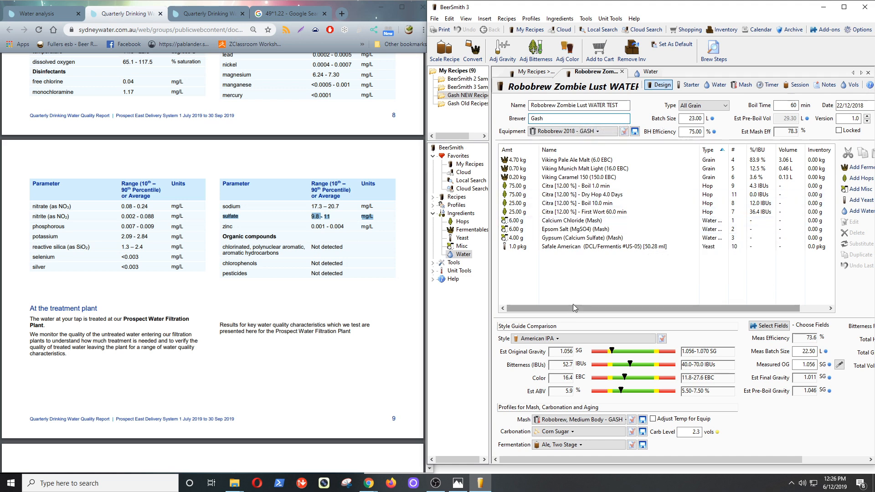
{"action": "left_click", "coordinate": [717, 85]}
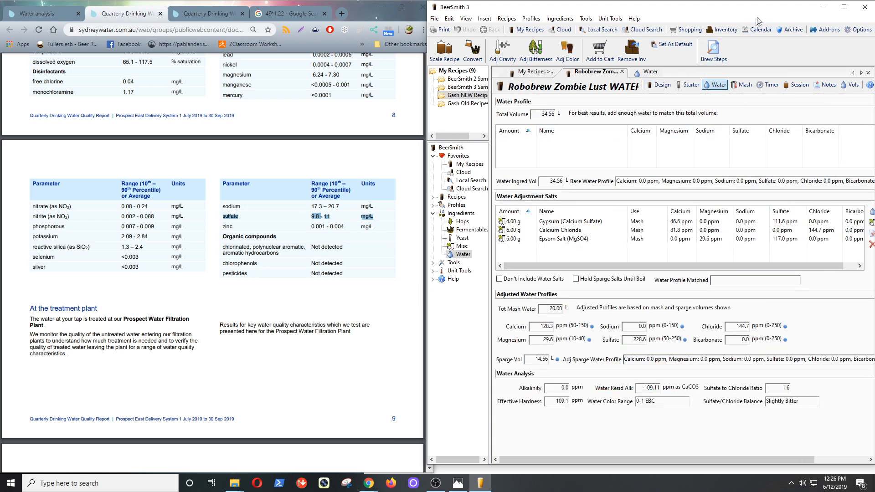
Add Merrylands NSW water to the recipe as its base water.
{"action": "left_click", "coordinate": [844, 7]}
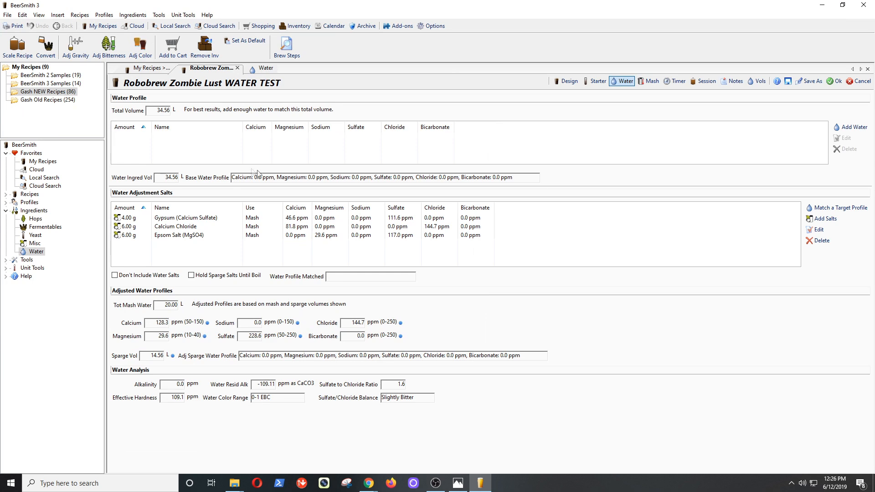
{"action": "left_click", "coordinate": [845, 129]}
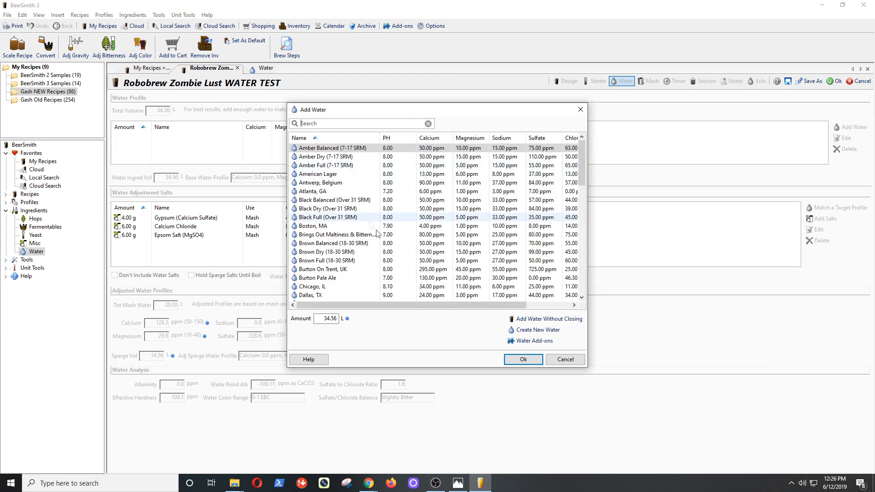
{"action": "left_click_drag", "start_coordinate": [584, 179], "coordinate": [581, 245]}
{"action": "left_click", "coordinate": [387, 183]}
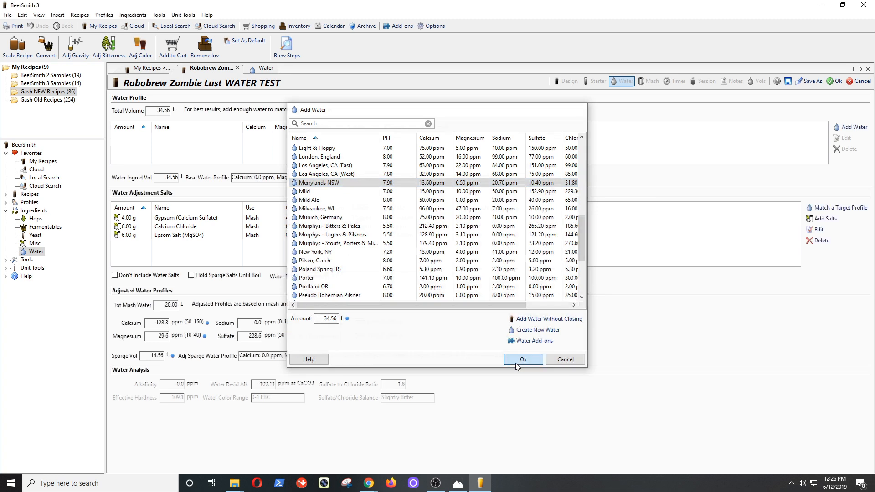
{"action": "left_click", "coordinate": [518, 363]}
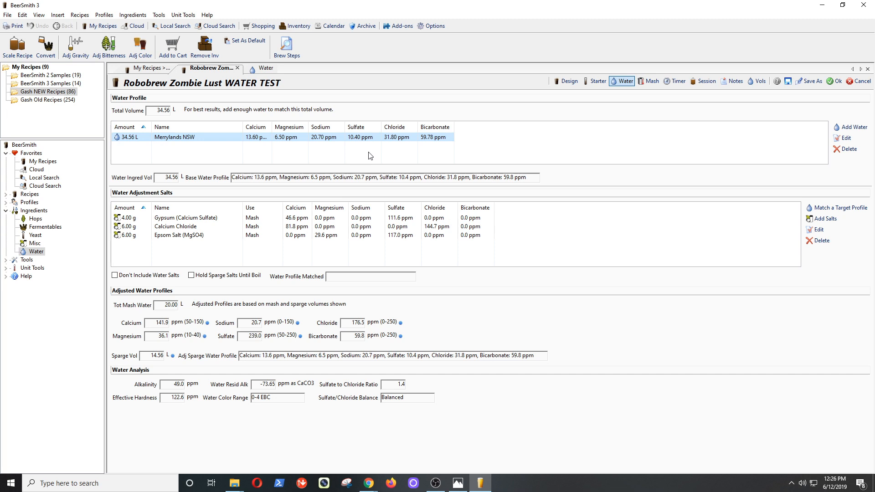
Delete the Gypsum, Calcium Chloride and Epsom Salt additions and open target-profile matching.
{"action": "left_click", "coordinate": [182, 217]}
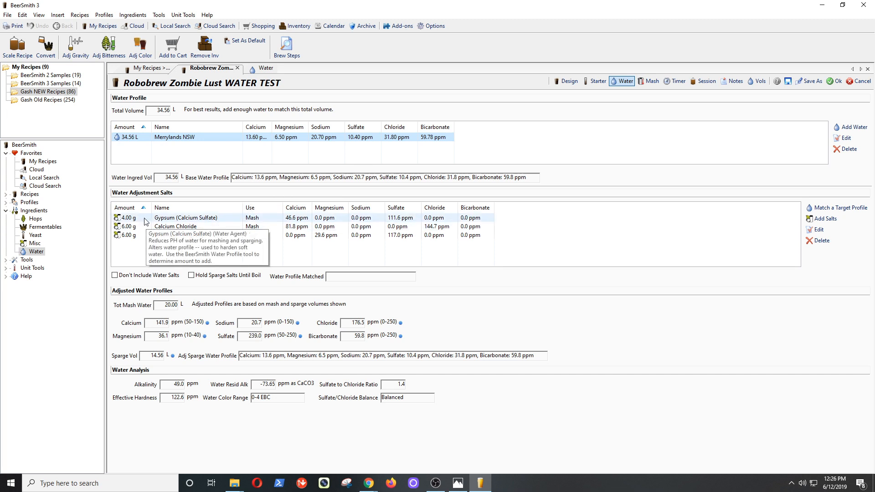
{"action": "left_click", "coordinate": [813, 242]}
{"action": "left_click", "coordinate": [813, 242]}
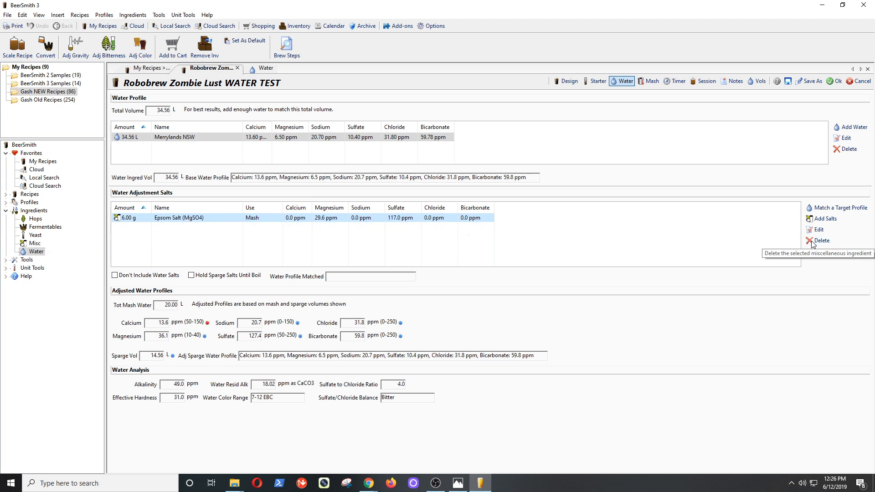
{"action": "left_click", "coordinate": [813, 241]}
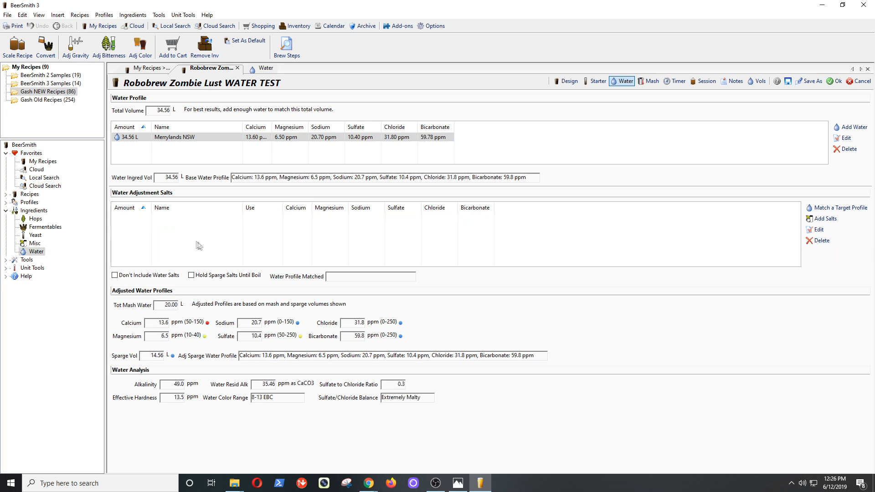
{"action": "left_click", "coordinate": [823, 209]}
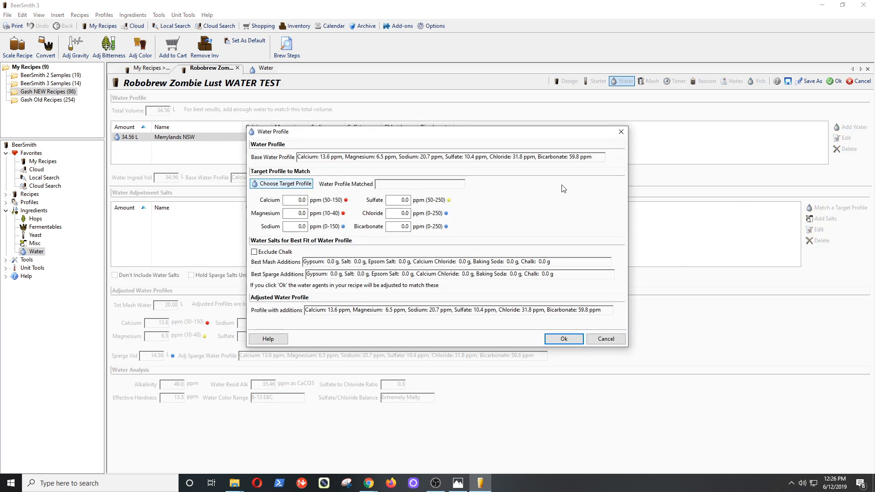
Target the Washington, DC water profile and accept the calculated calcium chloride and gypsum additions.
{"action": "left_click", "coordinate": [278, 185]}
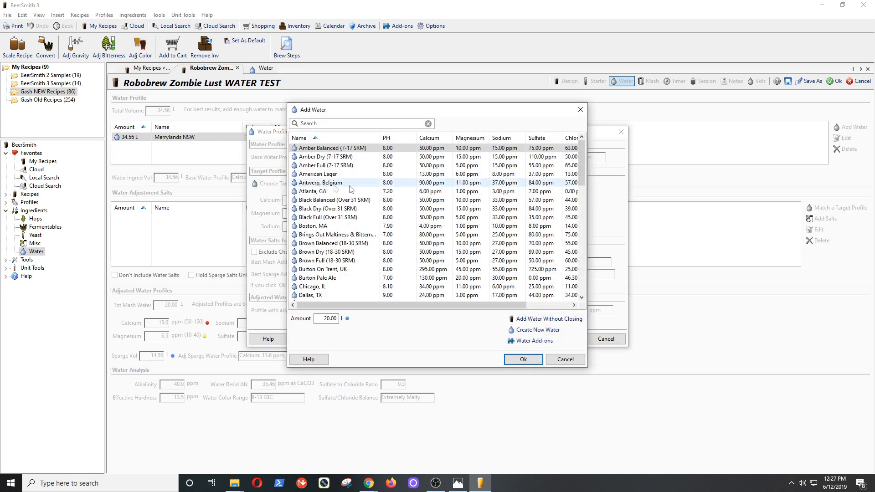
{"action": "left_click", "coordinate": [583, 263]}
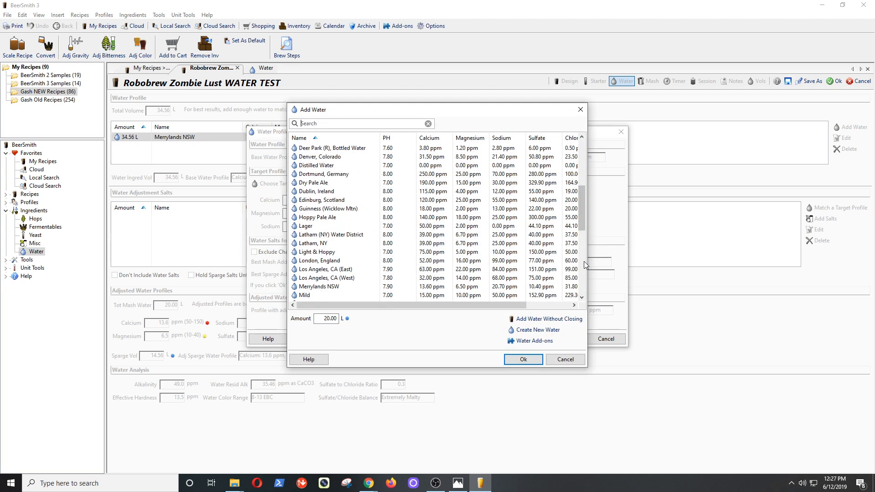
{"action": "left_click", "coordinate": [583, 263]}
{"action": "left_click_drag", "start_coordinate": [583, 246], "coordinate": [580, 210]}
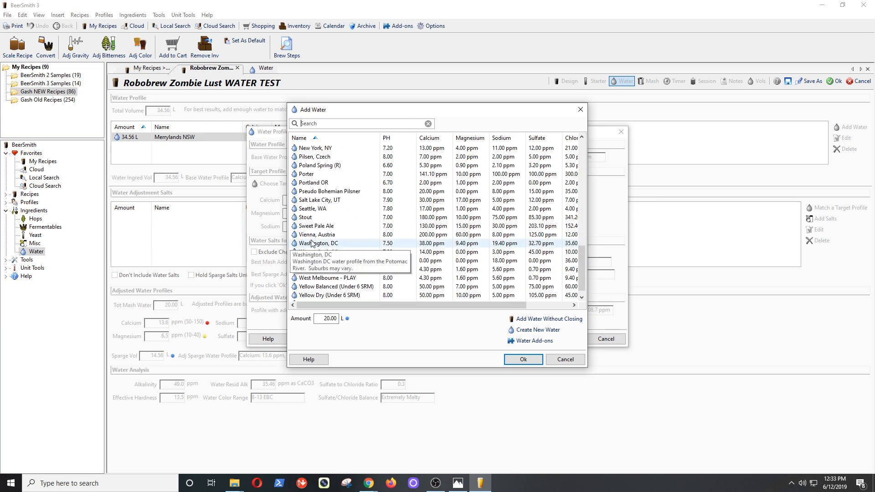
{"action": "left_click", "coordinate": [319, 244]}
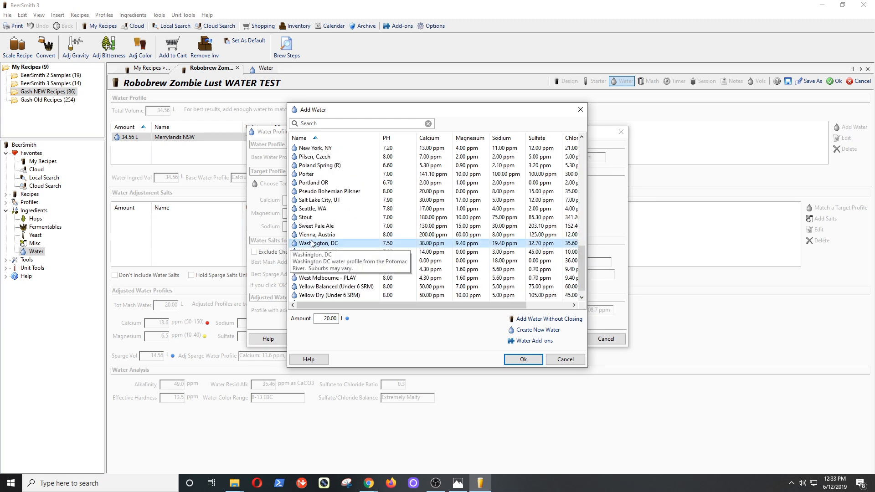
{"action": "left_click", "coordinate": [519, 359]}
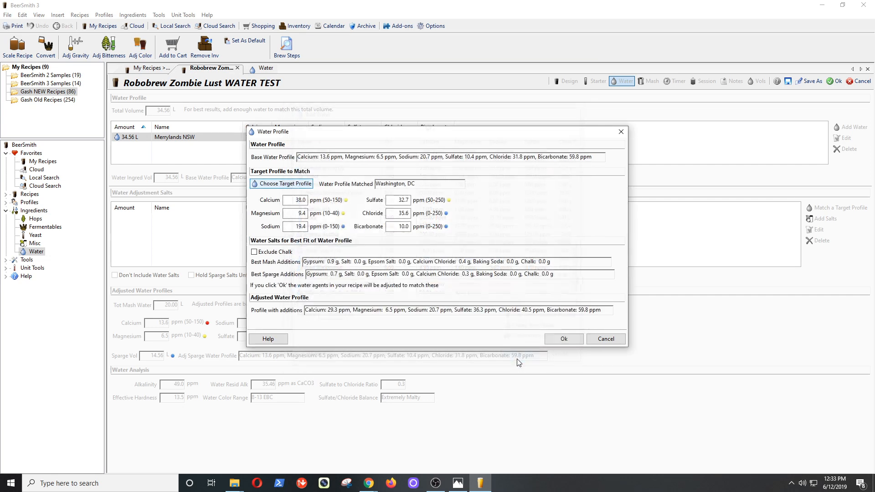
{"action": "left_click", "coordinate": [554, 341]}
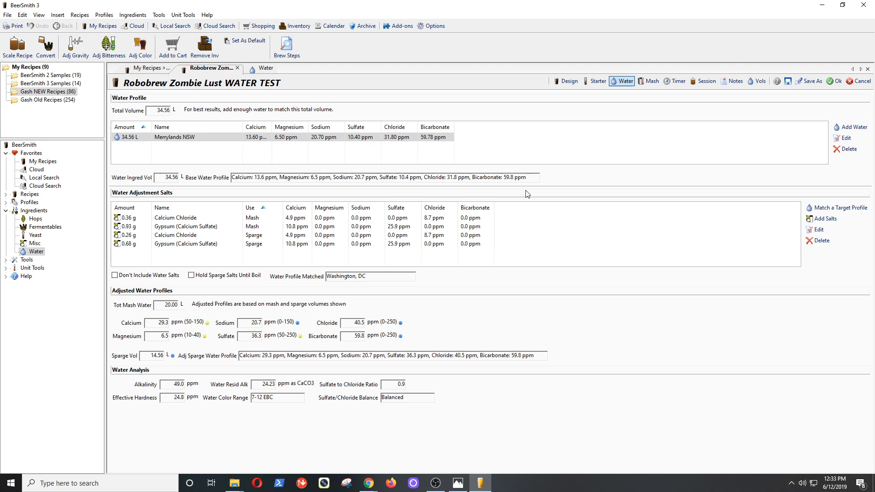
Sort the ingredients by step number and move the sparge gypsum to the boil.
{"action": "left_click", "coordinate": [570, 82]}
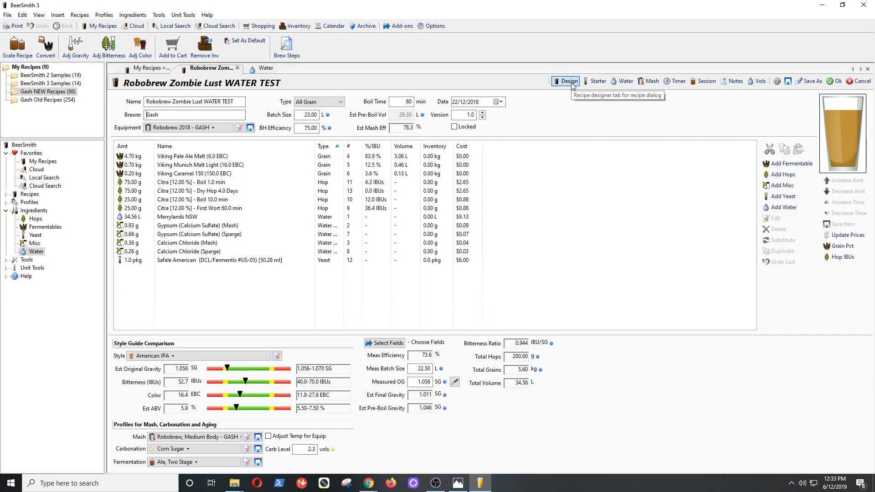
{"action": "left_click", "coordinate": [351, 146]}
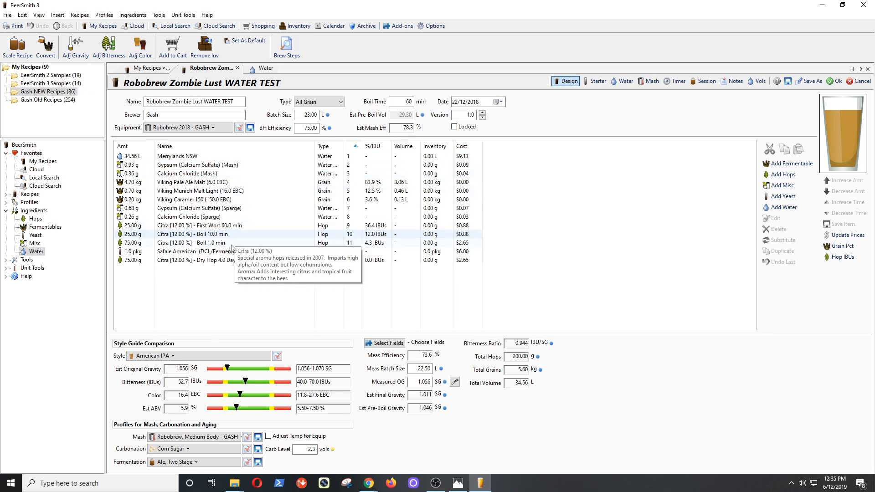
{"action": "double_click", "coordinate": [237, 208]}
{"action": "left_click", "coordinate": [397, 230]}
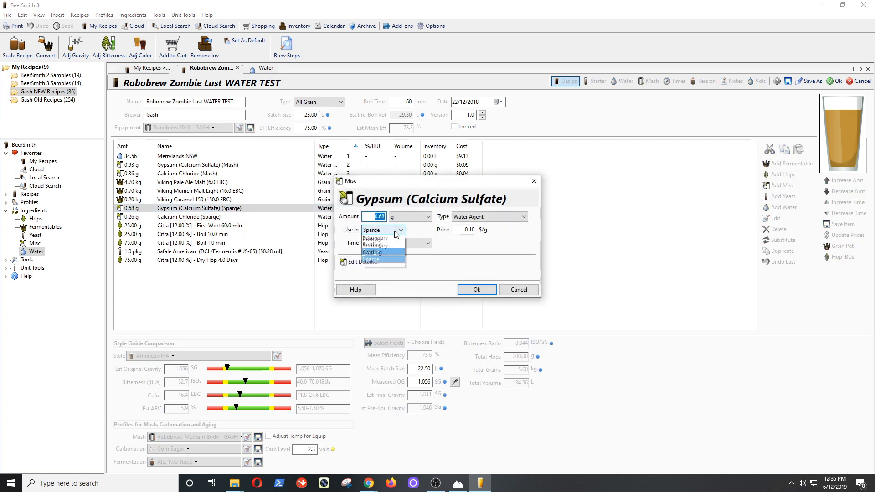
{"action": "left_click", "coordinate": [385, 237]}
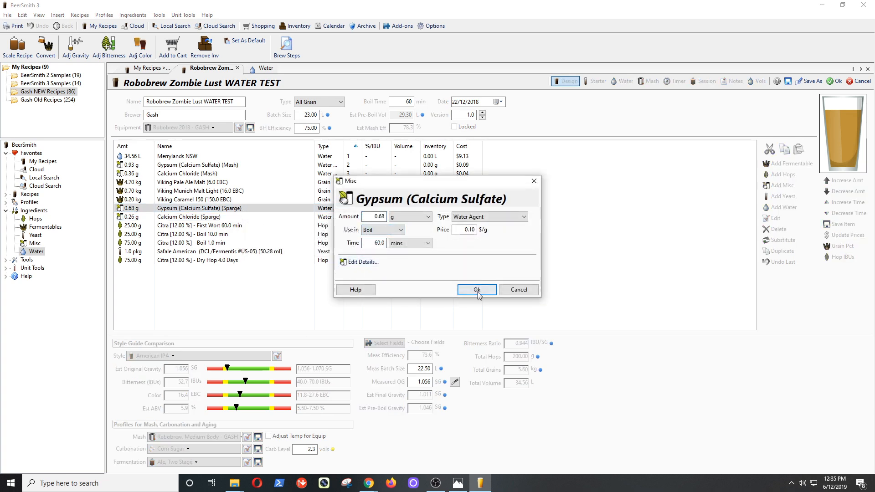
{"action": "left_click", "coordinate": [477, 291]}
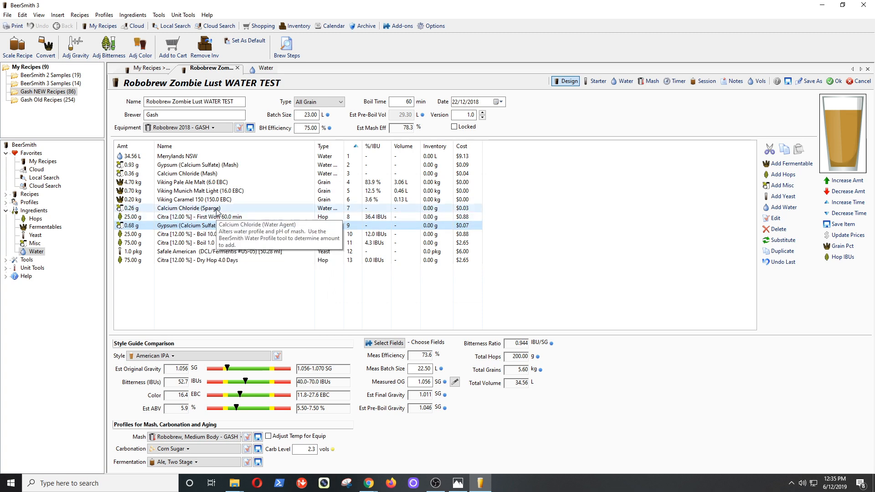
Move the sparge calcium chloride to the boil and review the brew session figures.
{"action": "double_click", "coordinate": [216, 210]}
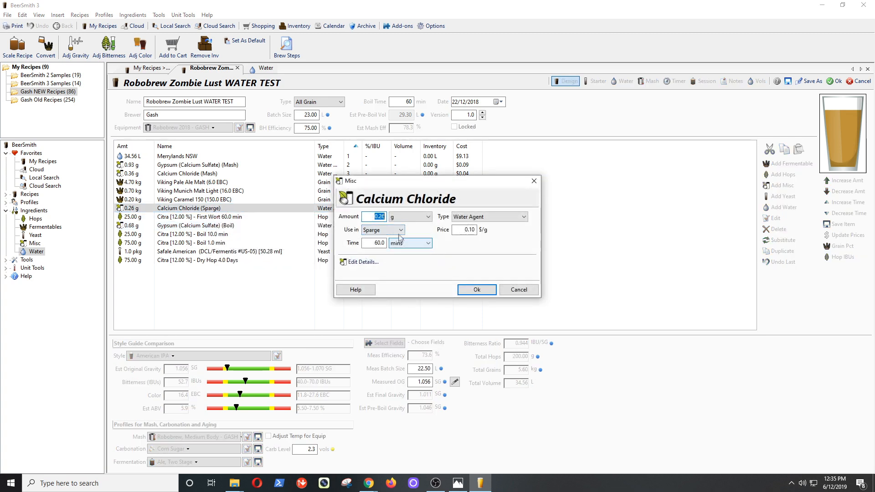
{"action": "left_click", "coordinate": [400, 230]}
{"action": "left_click", "coordinate": [385, 238]}
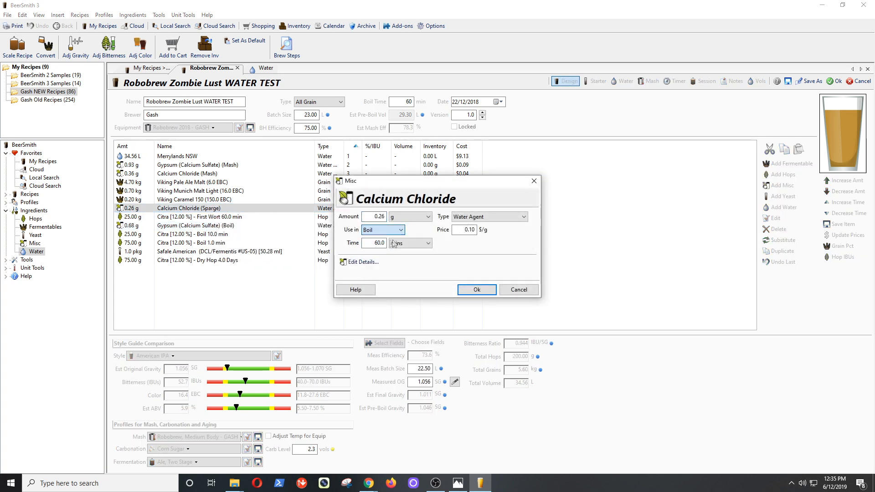
{"action": "left_click", "coordinate": [476, 290]}
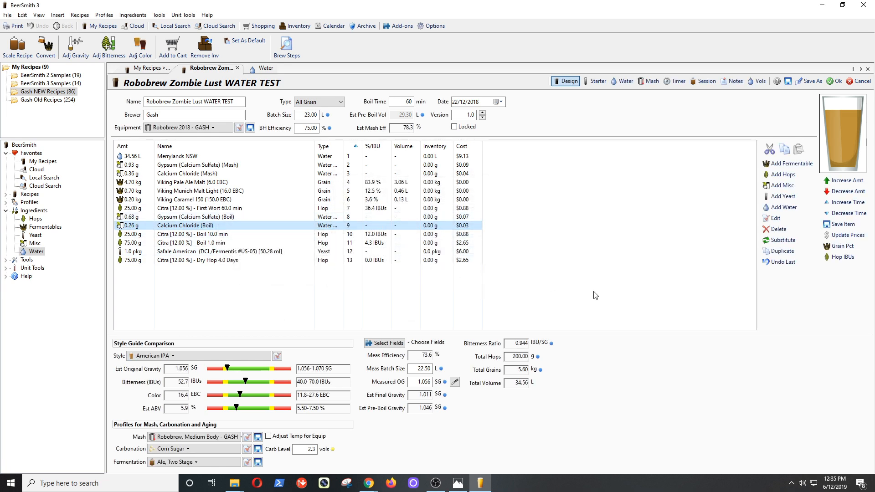
{"action": "left_click", "coordinate": [705, 83]}
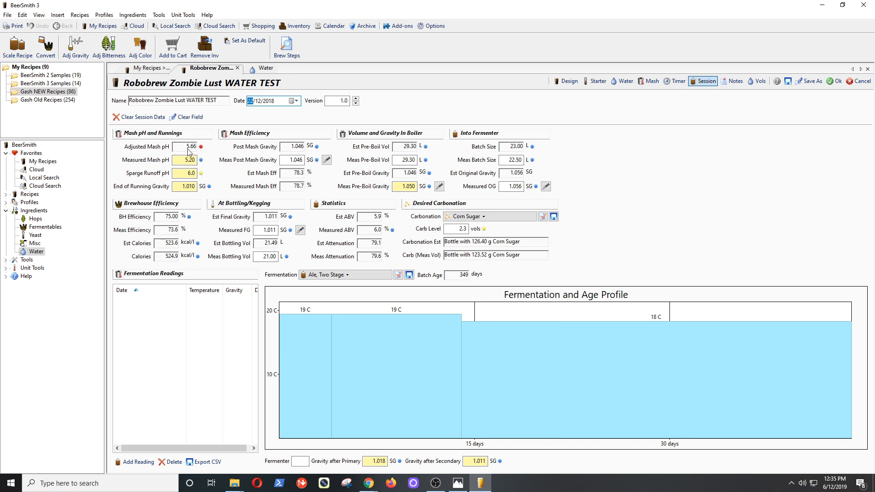
{"action": "left_click", "coordinate": [569, 81]}
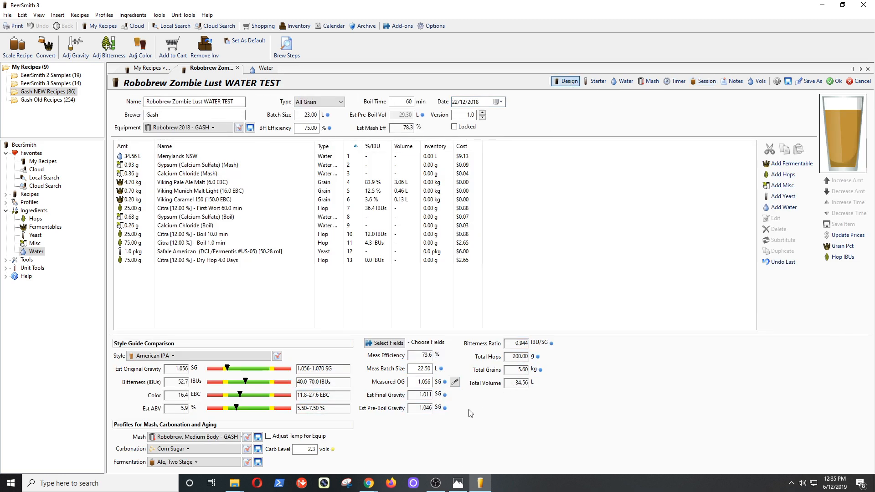
Add Adjusted Mash pH to the displayed summary fields, showing 5.66.
{"action": "left_click", "coordinate": [395, 342]}
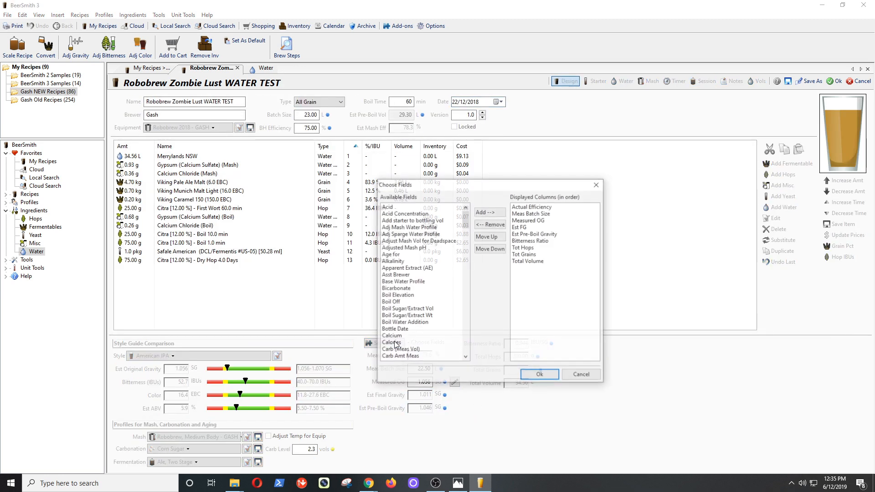
{"action": "left_click_drag", "start_coordinate": [467, 229], "coordinate": [424, 205]}
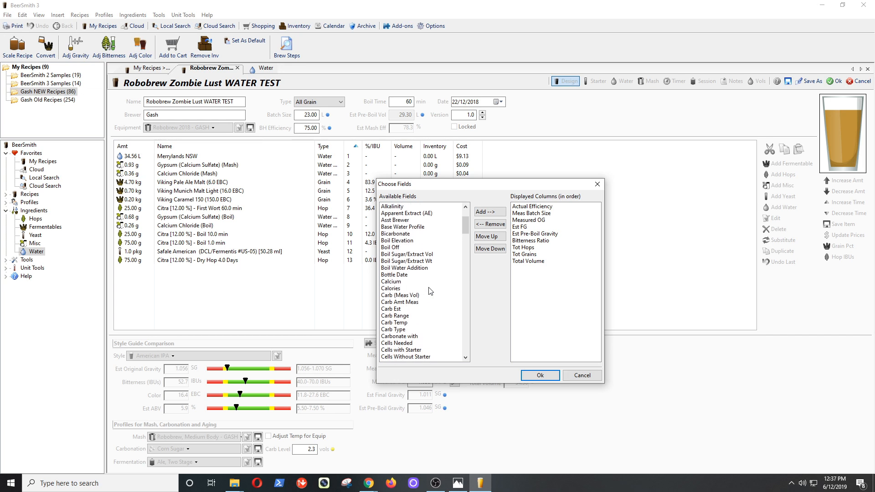
{"action": "scroll", "coordinate": [431, 291], "scroll_direction": "up", "scroll_amount": 3}
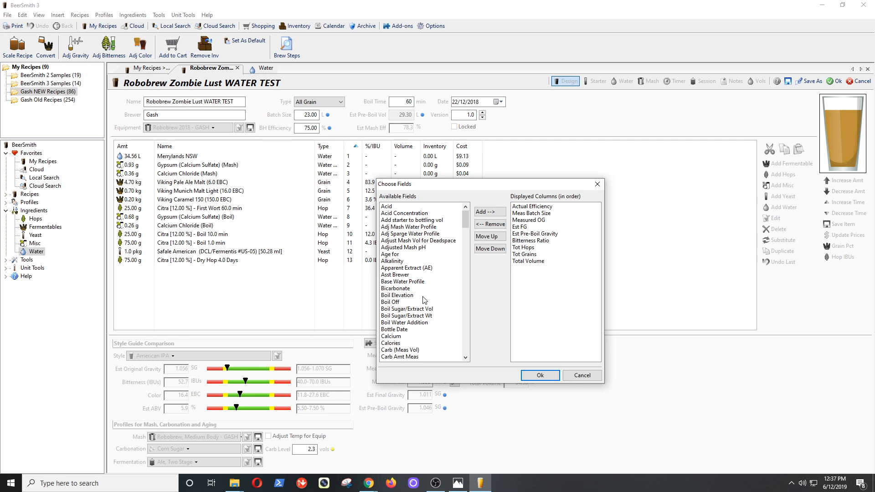
{"action": "left_click", "coordinate": [420, 249]}
{"action": "left_click", "coordinate": [490, 212]}
{"action": "left_click", "coordinate": [540, 374]}
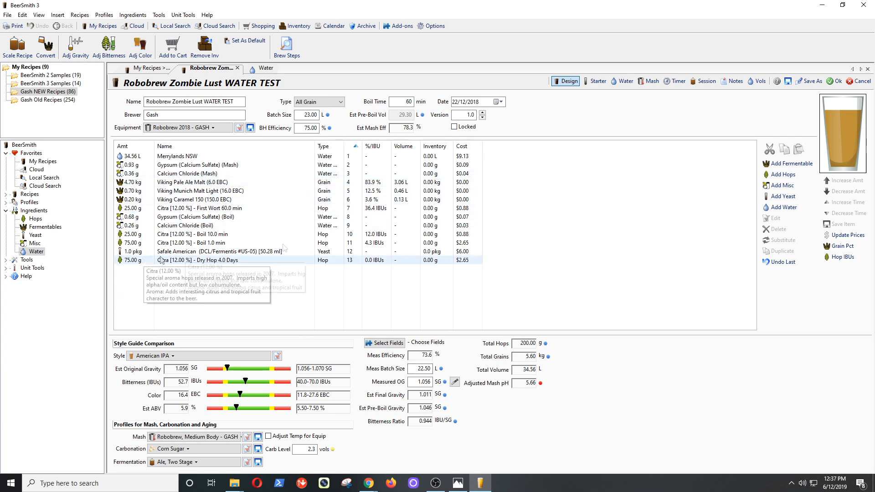
Add Lactic Acid from the miscellaneous ingredients to the recipe.
{"action": "left_click", "coordinate": [781, 185]}
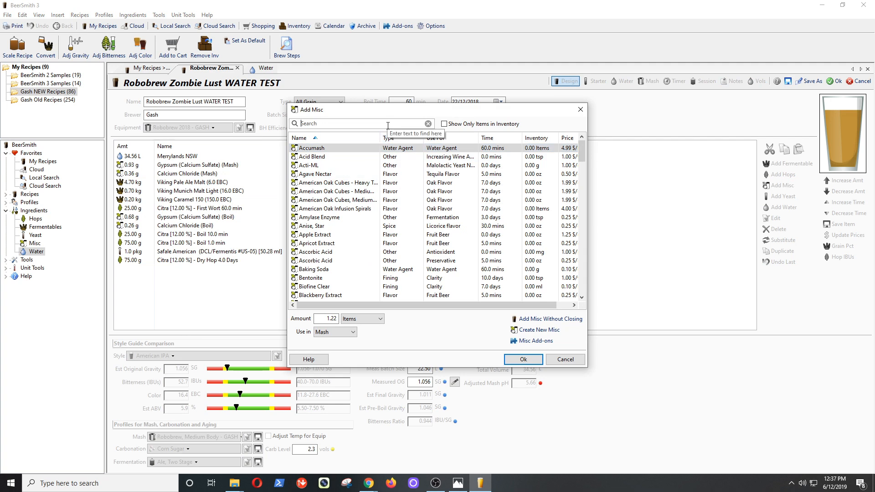
{"action": "type", "text": "acid"}
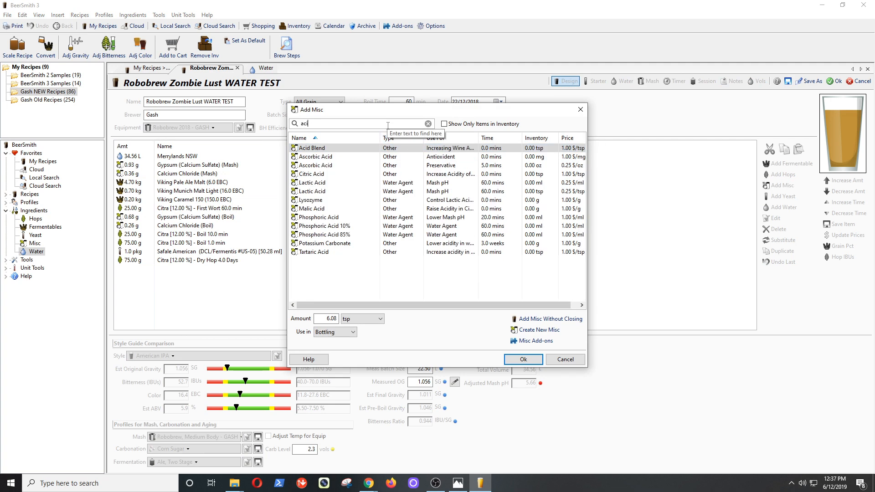
{"action": "left_click", "coordinate": [328, 185]}
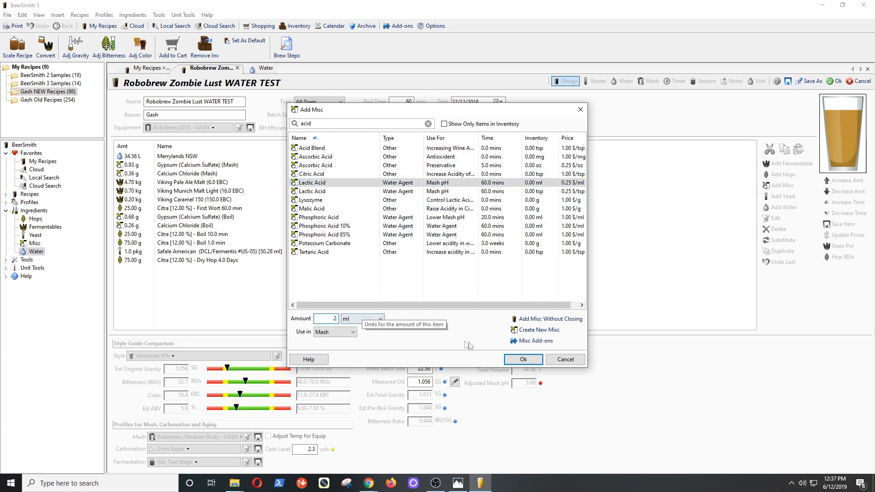
{"action": "left_click", "coordinate": [527, 360]}
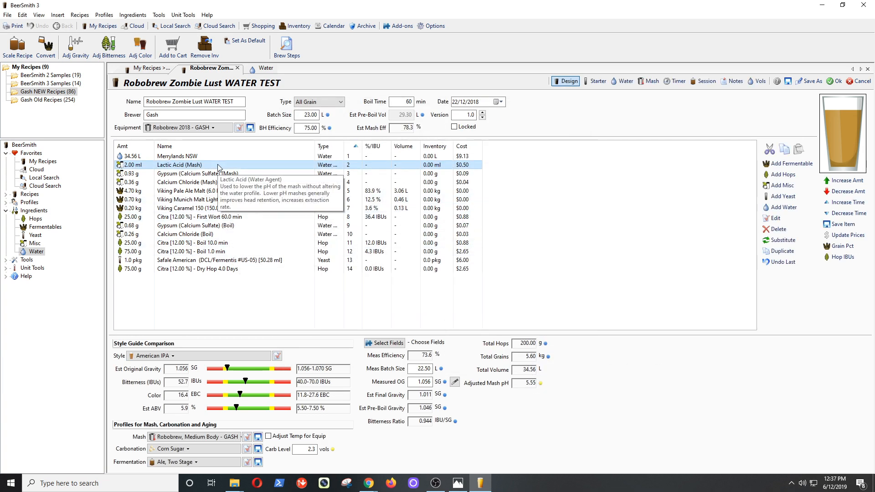
Set the mash lactic acid amount to 2.50 ml.
{"action": "double_click", "coordinate": [187, 165]}
{"action": "left_click_drag", "start_coordinate": [386, 211], "coordinate": [400, 215]}
{"action": "type", "text": "50"}
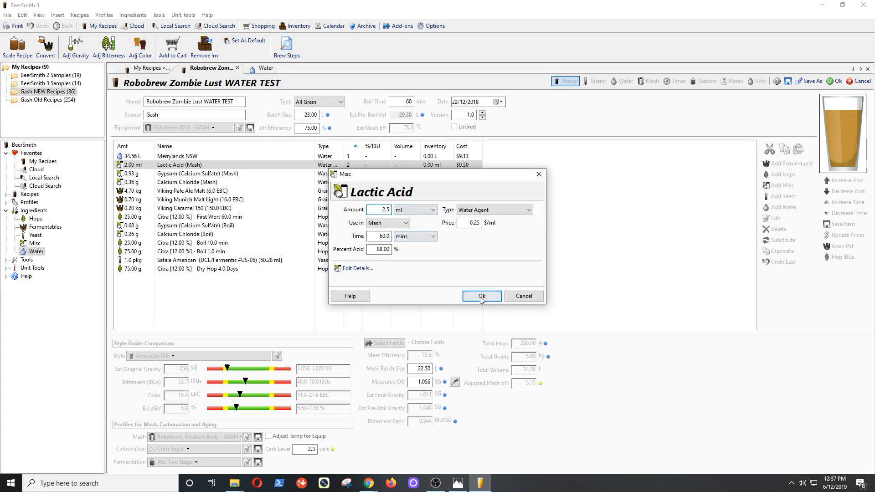
{"action": "left_click", "coordinate": [481, 295]}
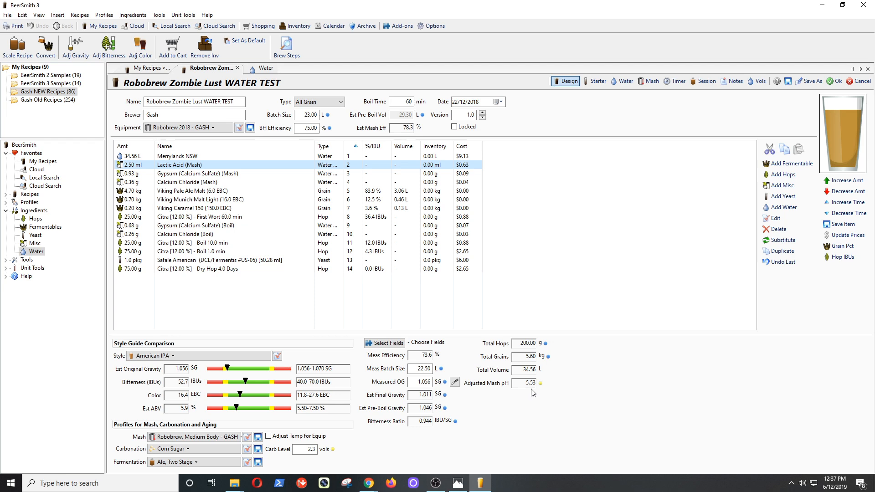
Raise the mash lactic acid through 2.80, 3 and 4 ml to 5.00 ml.
{"action": "double_click", "coordinate": [238, 165]}
{"action": "left_click_drag", "start_coordinate": [385, 208], "coordinate": [391, 210]}
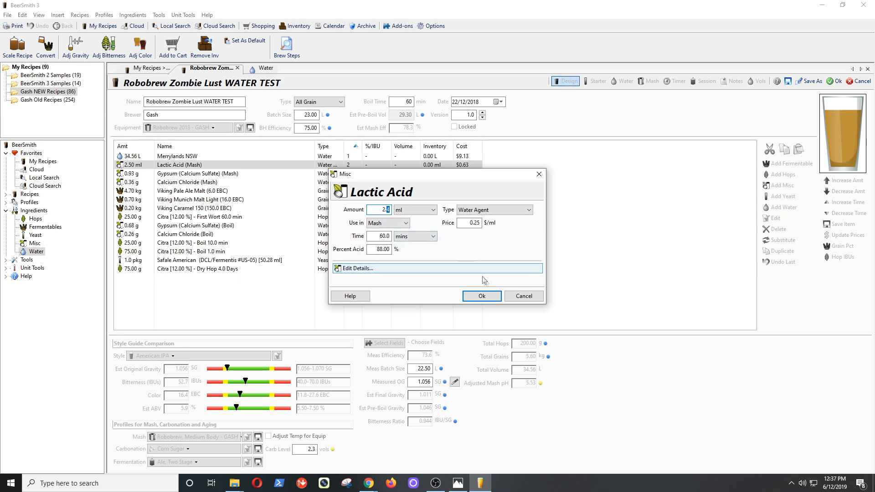
{"action": "left_click", "coordinate": [481, 295]}
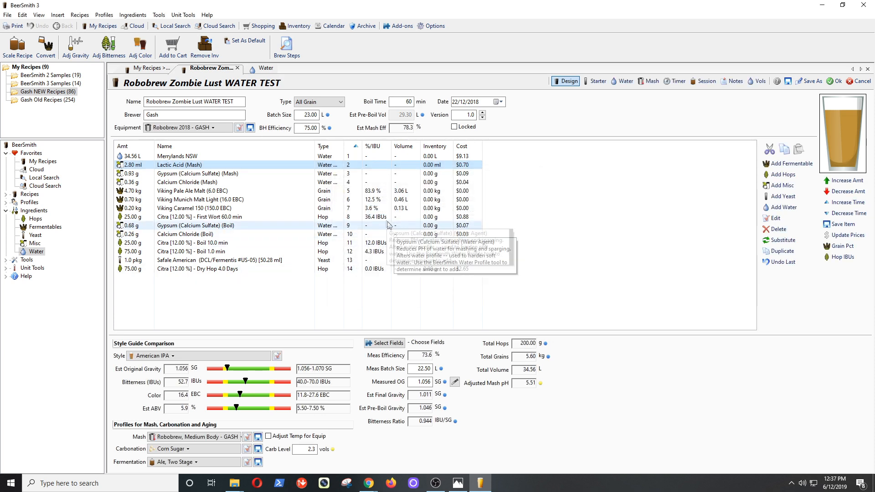
{"action": "double_click", "coordinate": [211, 163]}
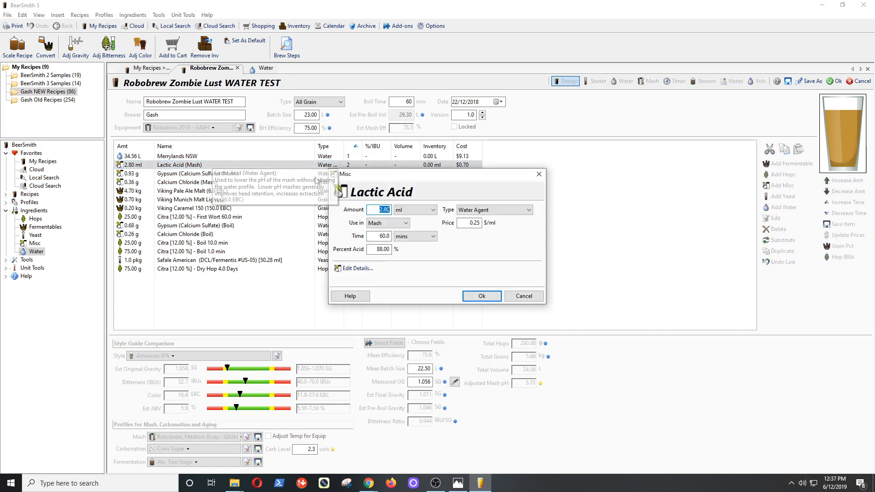
{"action": "type", "text": "3"}
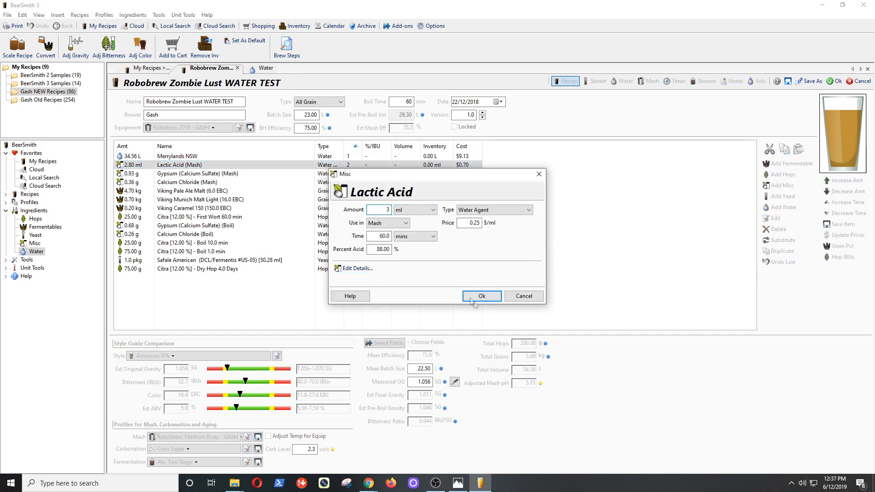
{"action": "left_click", "coordinate": [482, 297]}
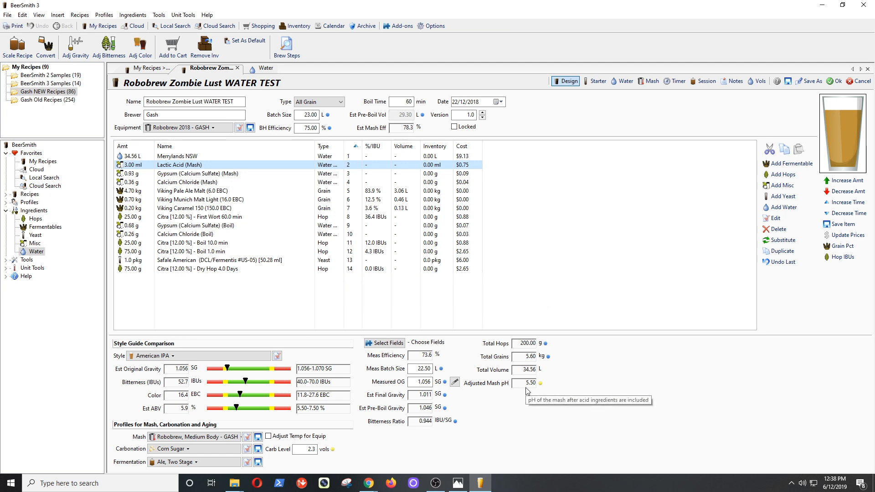
{"action": "double_click", "coordinate": [206, 166]}
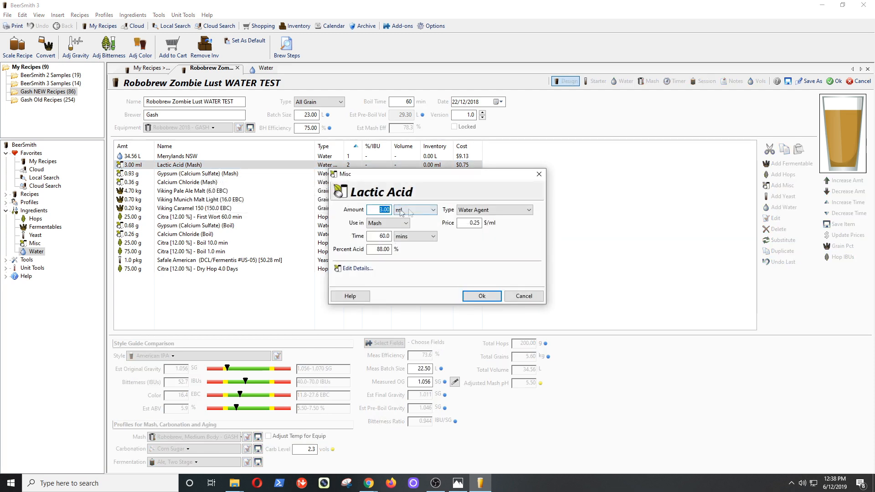
{"action": "type", "text": "4"}
{"action": "left_click", "coordinate": [483, 297]}
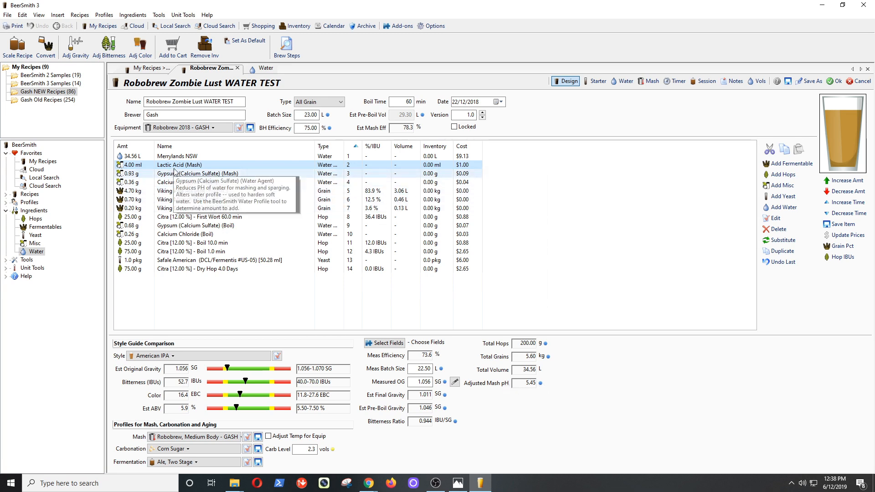
{"action": "double_click", "coordinate": [206, 165]}
{"action": "type", "text": "5"}
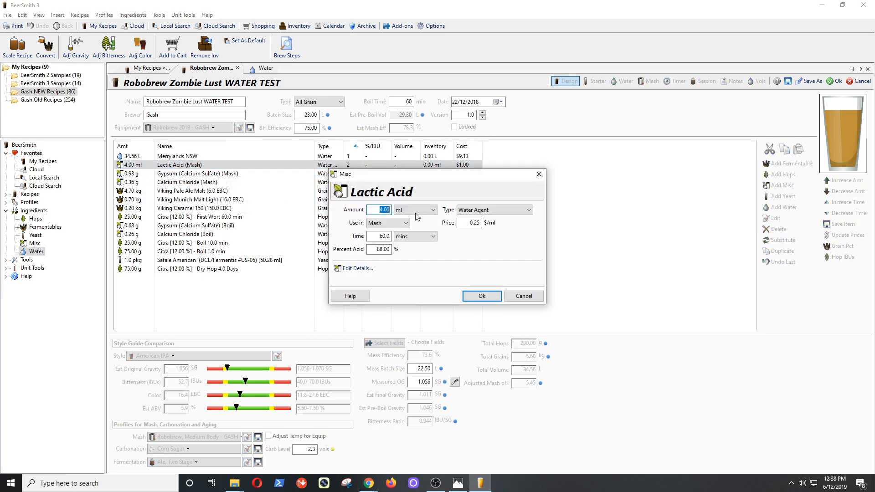
{"action": "left_click", "coordinate": [483, 296]}
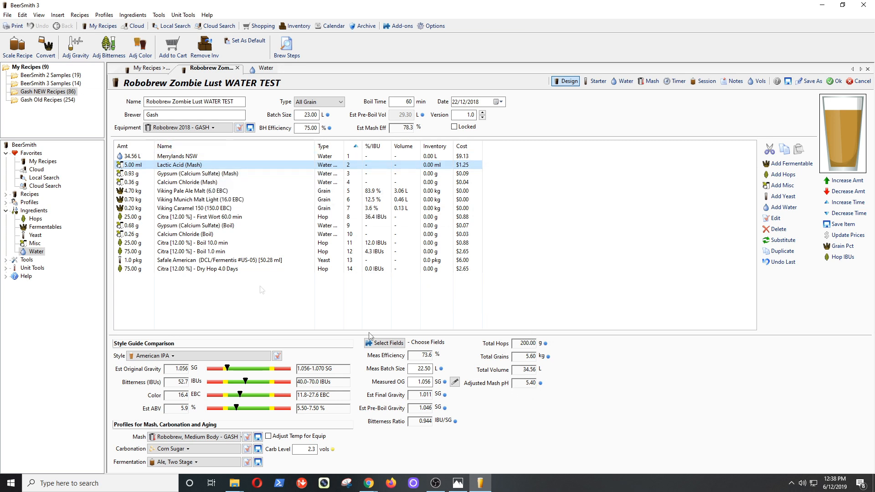
Remove the lactic acid and add 0.2 kg of BEST Acidulated malt.
{"action": "mouse_move", "coordinate": [210, 166]}
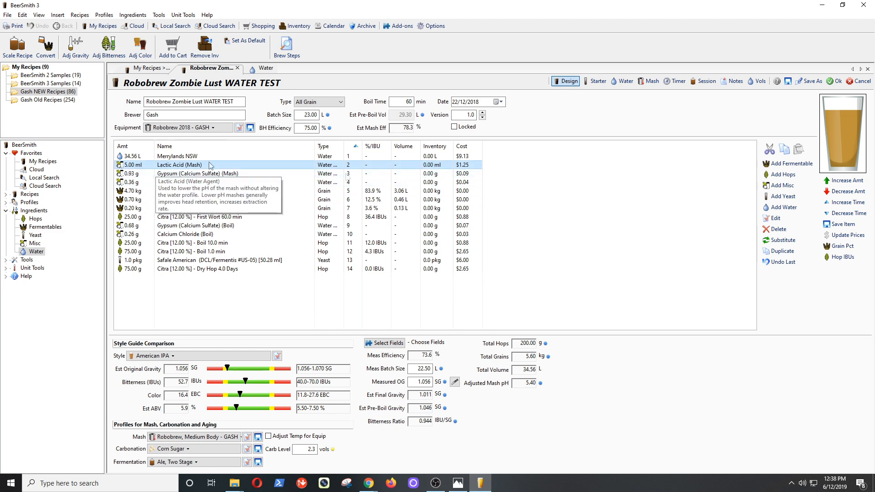
{"action": "left_click", "coordinate": [777, 229]}
{"action": "left_click", "coordinate": [784, 165]}
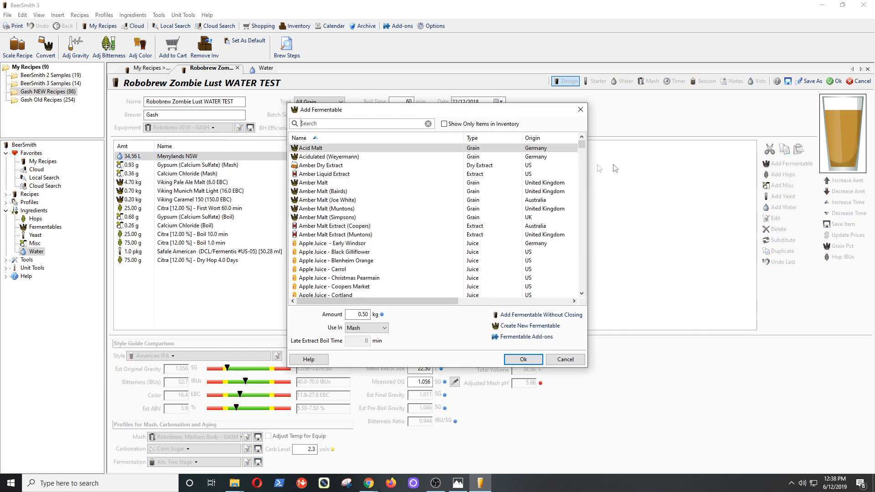
{"action": "mouse_move", "coordinate": [541, 163]}
{"action": "type", "text": "acidulated"}
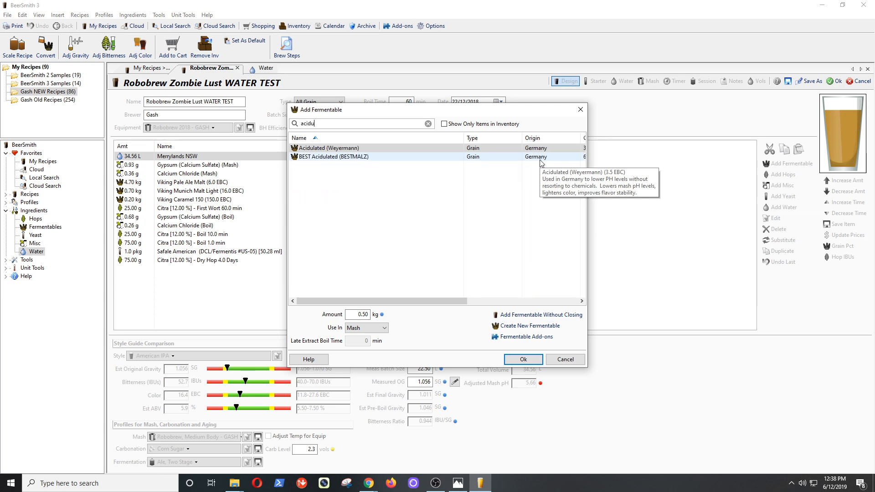
{"action": "left_click", "coordinate": [341, 157]}
{"action": "left_click", "coordinate": [363, 314]}
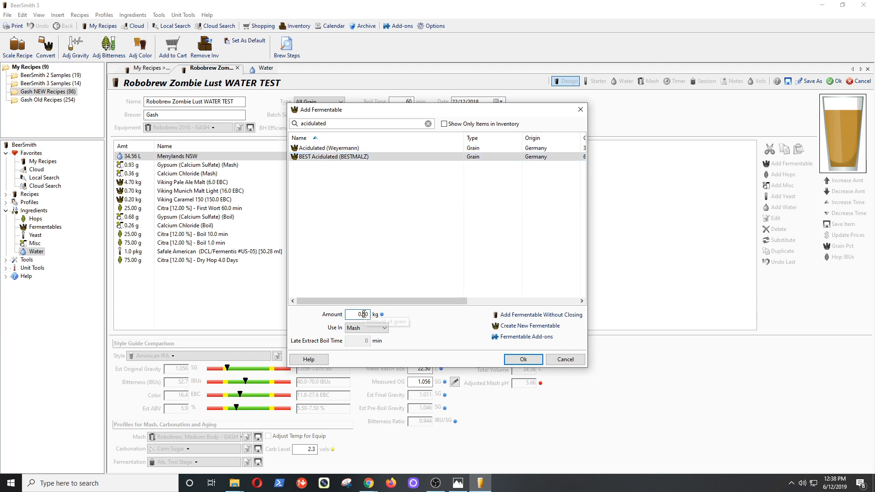
{"action": "left_click_drag", "start_coordinate": [364, 314], "coordinate": [379, 315]}
{"action": "type", "text": "2"}
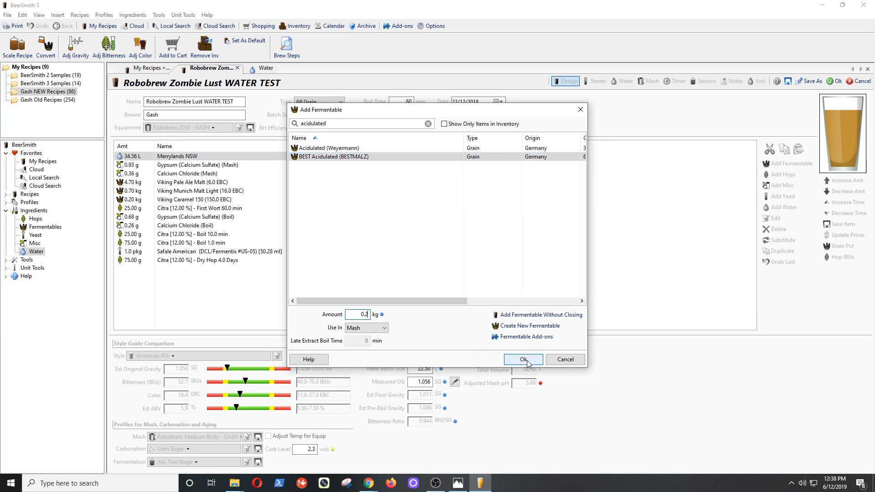
{"action": "left_click", "coordinate": [527, 361]}
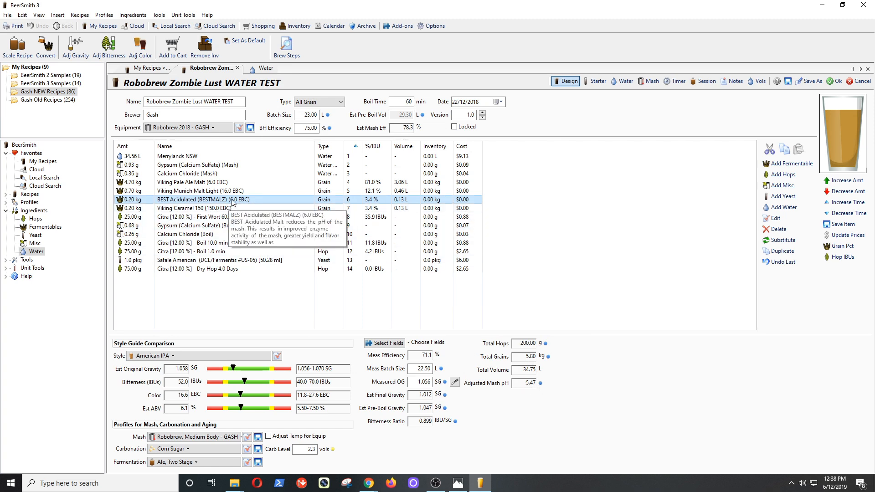
Increase the acidulated malt to 0.25 kg, then 0.30 kg, and view the water figures.
{"action": "double_click", "coordinate": [280, 200]}
{"action": "left_click_drag", "start_coordinate": [409, 214], "coordinate": [415, 214]}
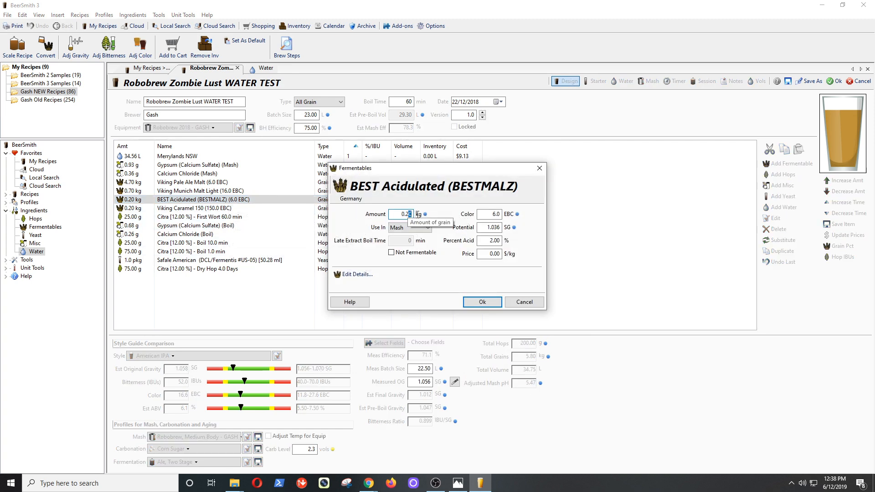
{"action": "type", "text": "5"}
{"action": "left_click", "coordinate": [479, 303]}
{"action": "double_click", "coordinate": [407, 199]}
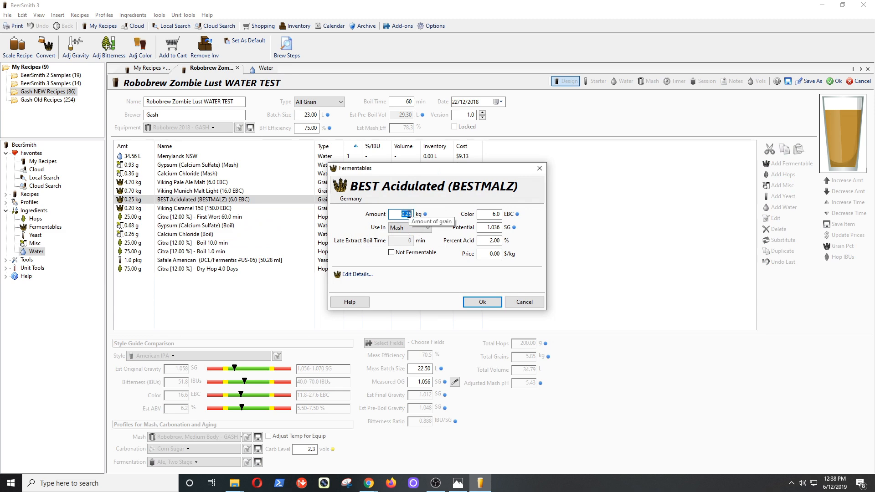
{"action": "left_click_drag", "start_coordinate": [406, 215], "coordinate": [412, 214]}
{"action": "type", "text": "3"}
{"action": "left_click", "coordinate": [486, 305]}
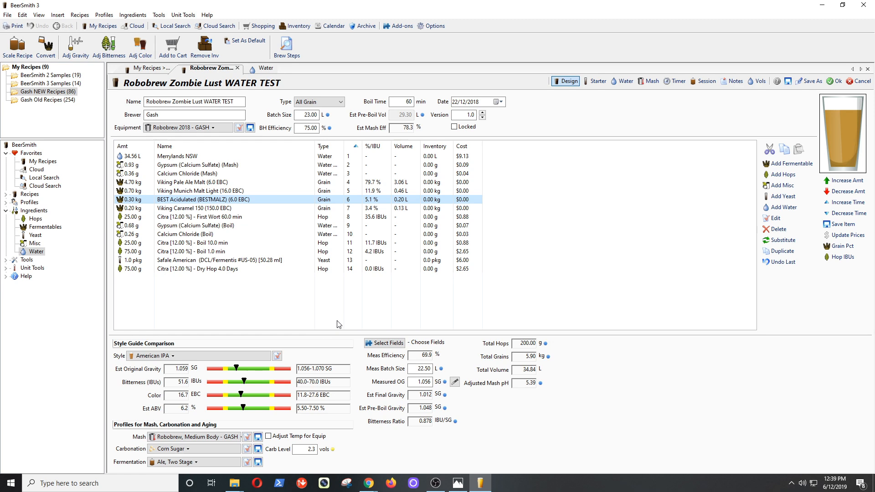
{"action": "left_click", "coordinate": [623, 81]}
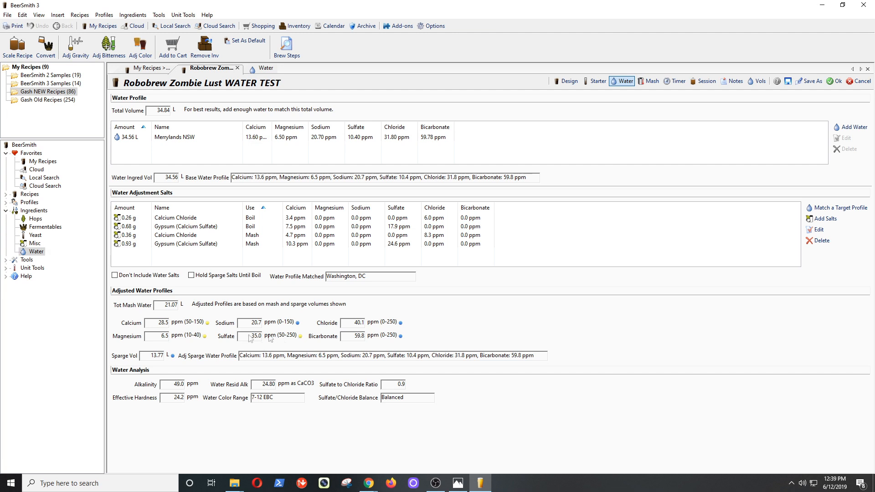
Delete all existing water salt additions.
{"action": "left_click", "coordinate": [380, 244]}
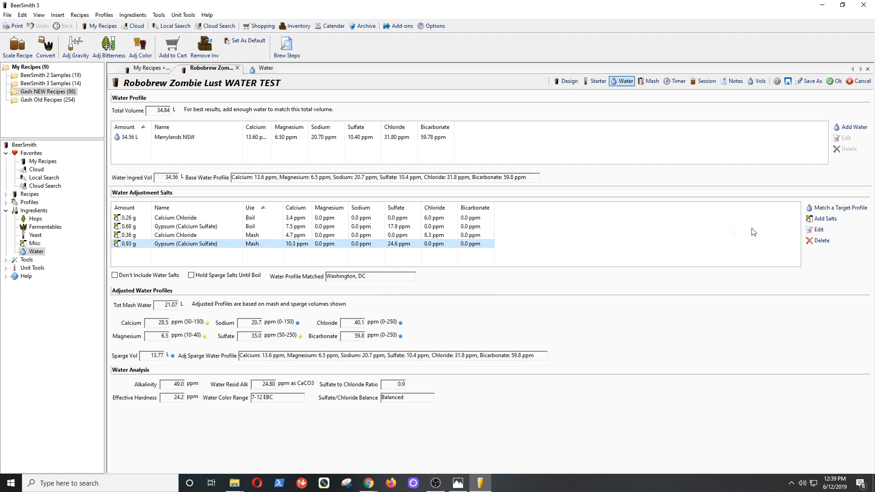
{"action": "left_click", "coordinate": [815, 242]}
{"action": "left_click", "coordinate": [815, 241]}
{"action": "left_click", "coordinate": [816, 242]}
{"action": "left_click", "coordinate": [815, 241]}
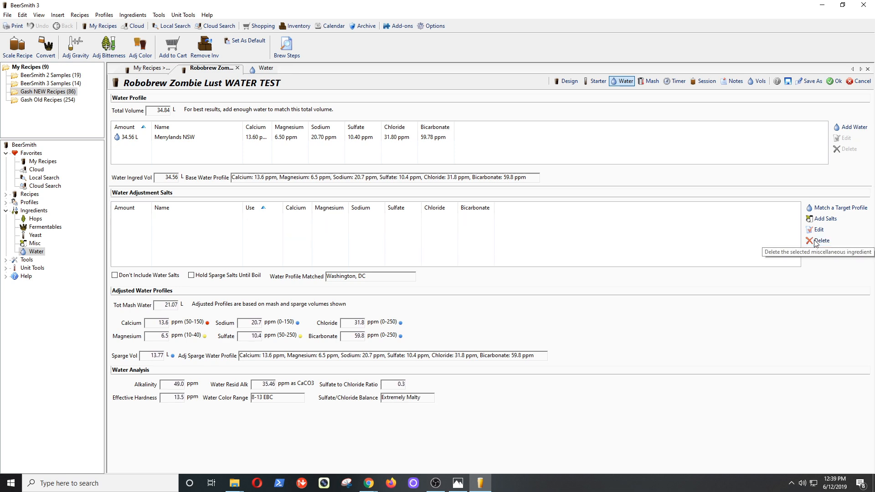
Match the water to the Hoppy Pale Ale profile and accept the computed mash and sparge salts.
{"action": "left_click", "coordinate": [830, 209]}
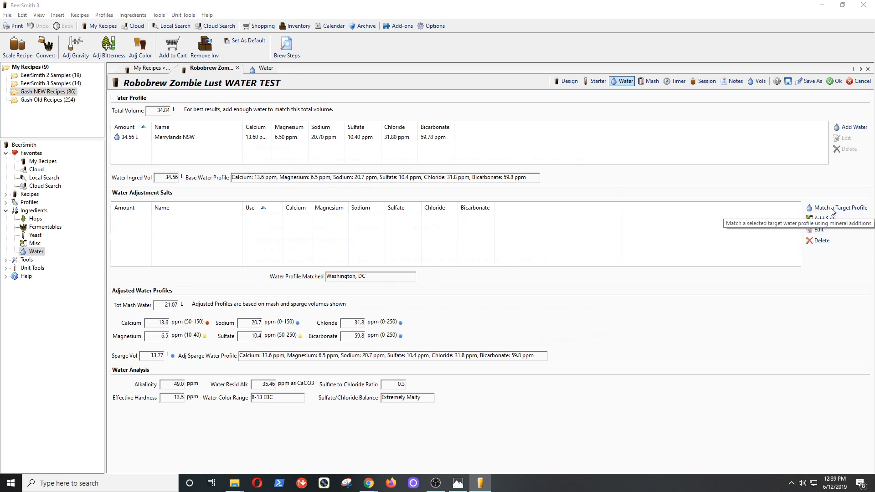
{"action": "left_click", "coordinate": [278, 183]}
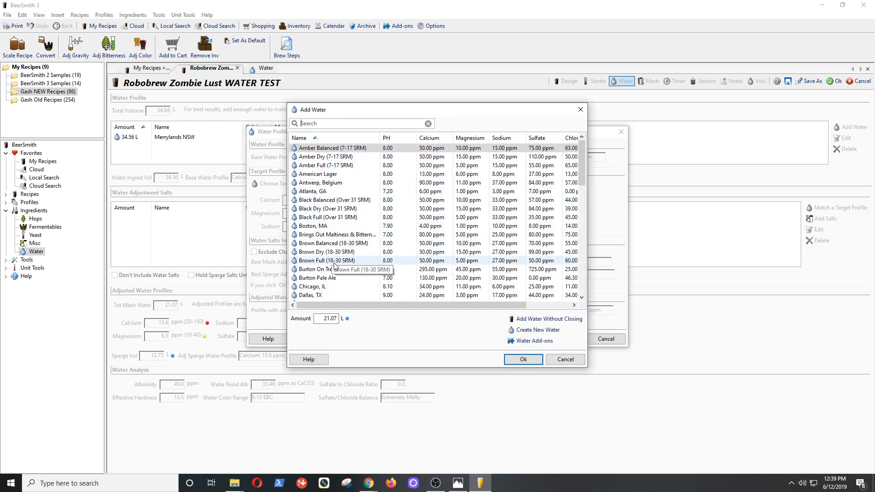
{"action": "scroll", "coordinate": [360, 264], "scroll_direction": "down", "scroll_amount": 6}
{"action": "scroll", "coordinate": [359, 265], "scroll_direction": "up", "scroll_amount": 1}
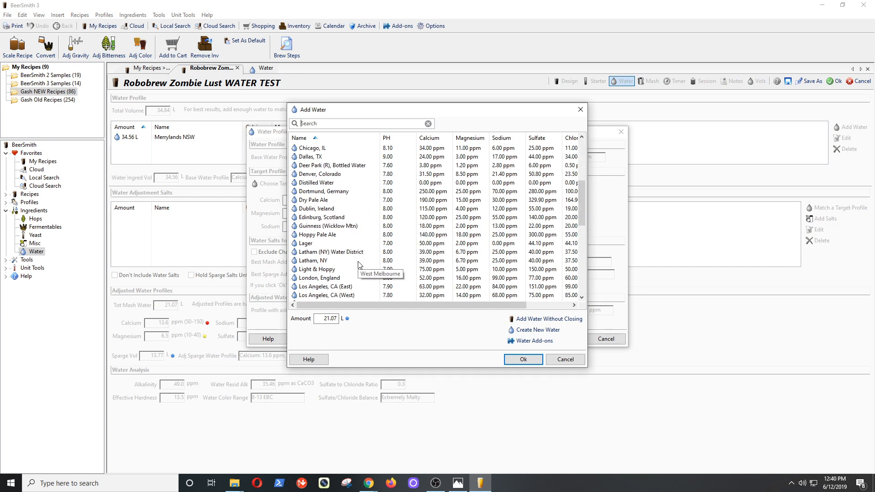
{"action": "left_click", "coordinate": [337, 235]}
{"action": "left_click", "coordinate": [523, 360]}
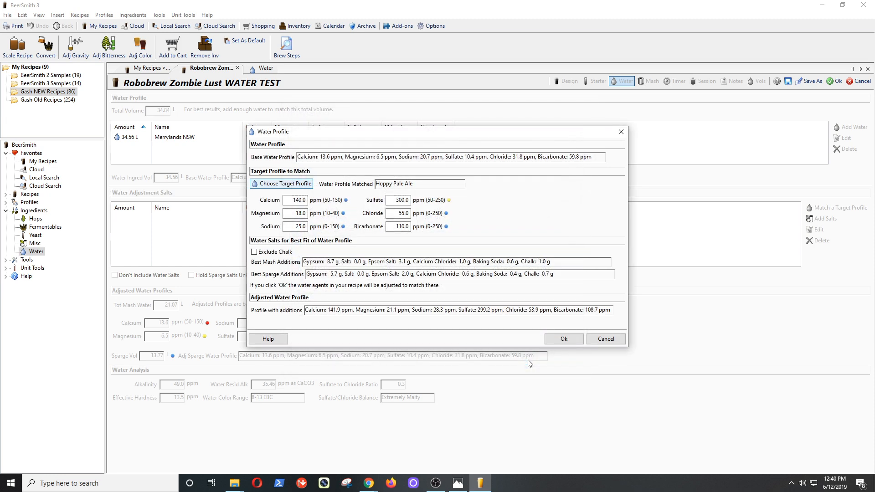
{"action": "left_click", "coordinate": [564, 340]}
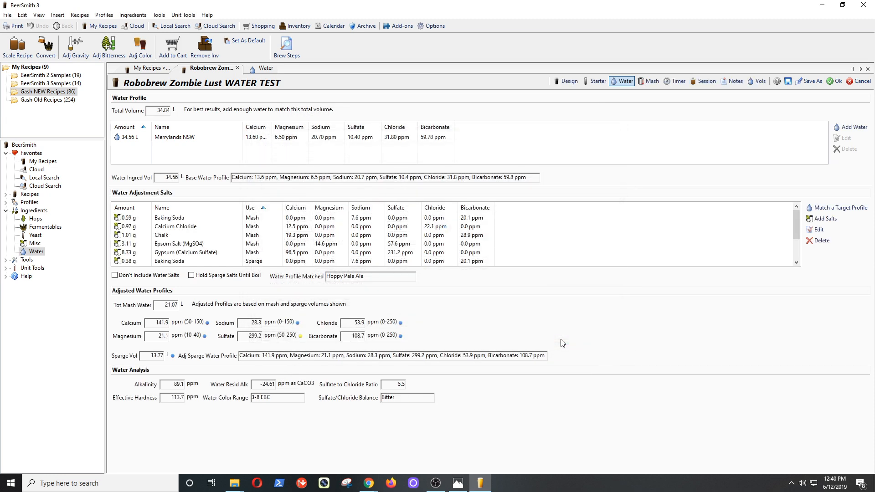
{"action": "scroll", "coordinate": [220, 245], "scroll_direction": "down", "scroll_amount": 4}
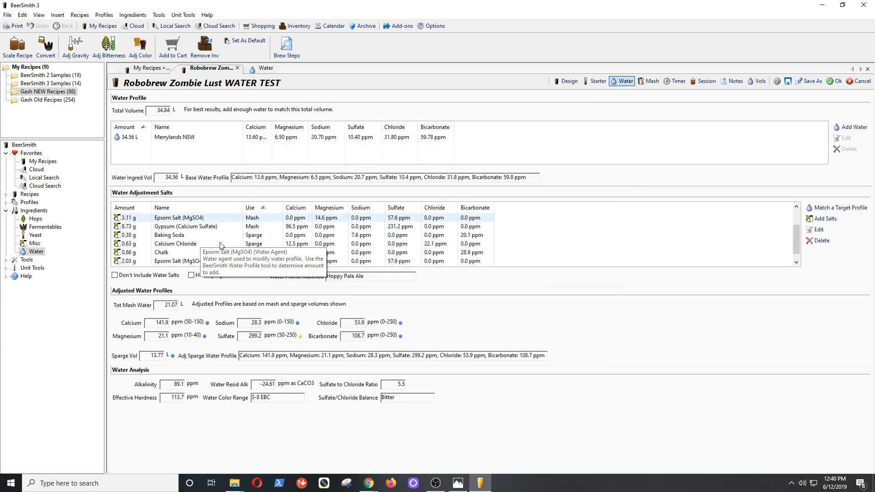
{"action": "scroll", "coordinate": [220, 245], "scroll_direction": "up", "scroll_amount": 4}
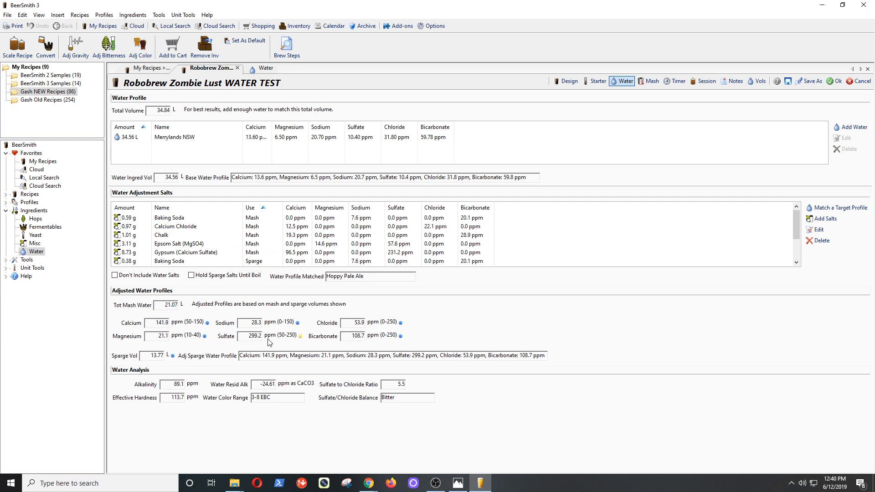
{"action": "left_click", "coordinate": [567, 83]}
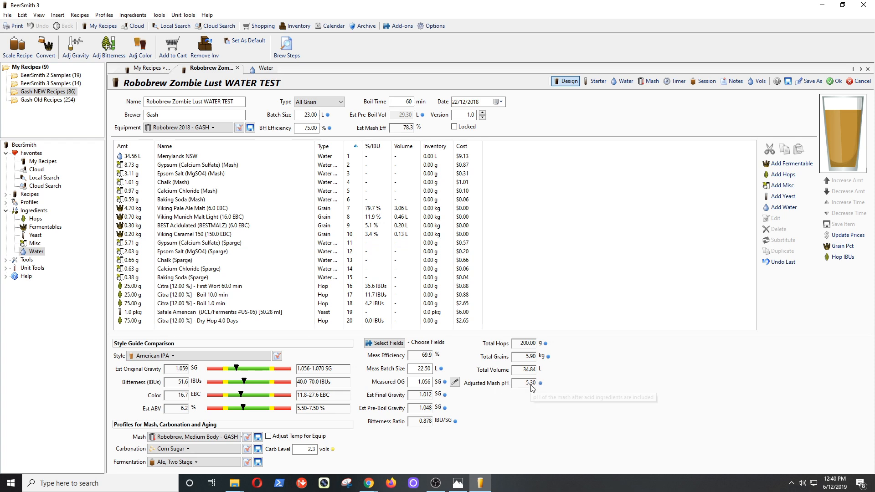
{"action": "left_click", "coordinate": [189, 225]}
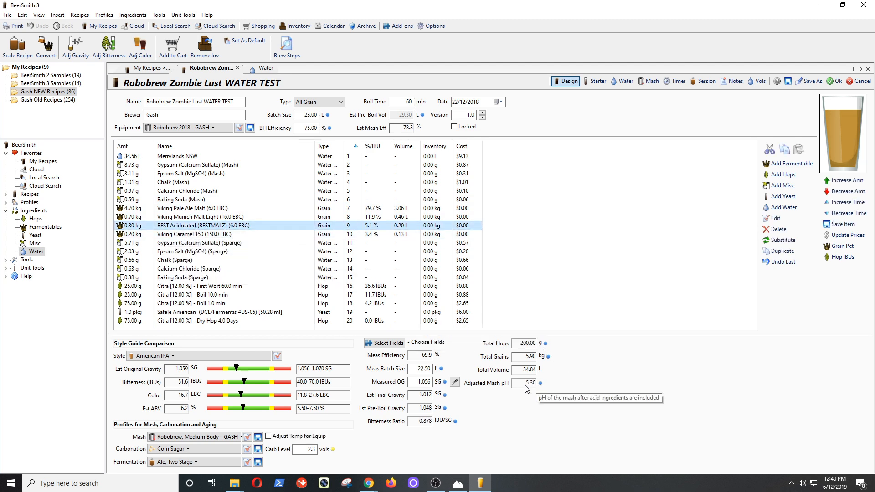
{"action": "left_click", "coordinate": [703, 81]}
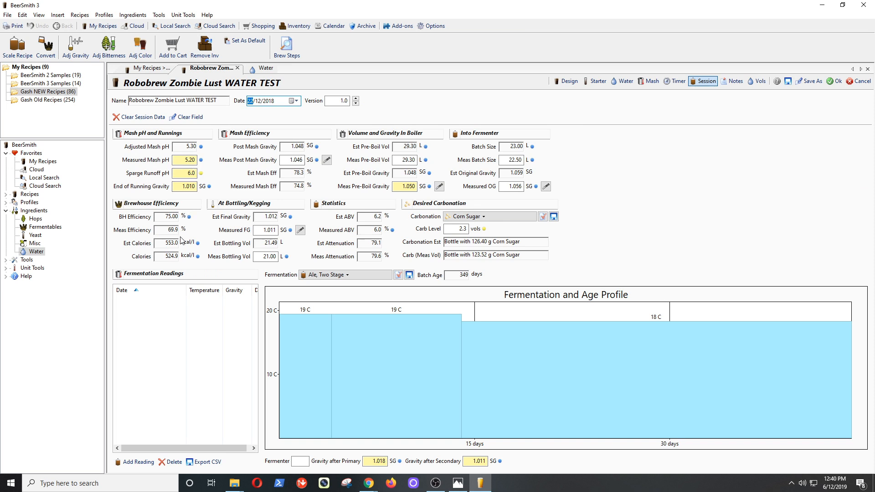
{"action": "left_click", "coordinate": [567, 83]}
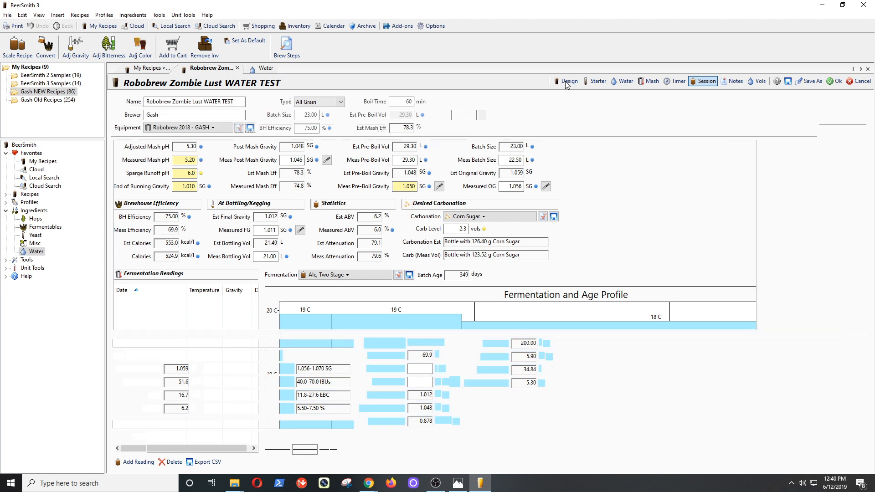